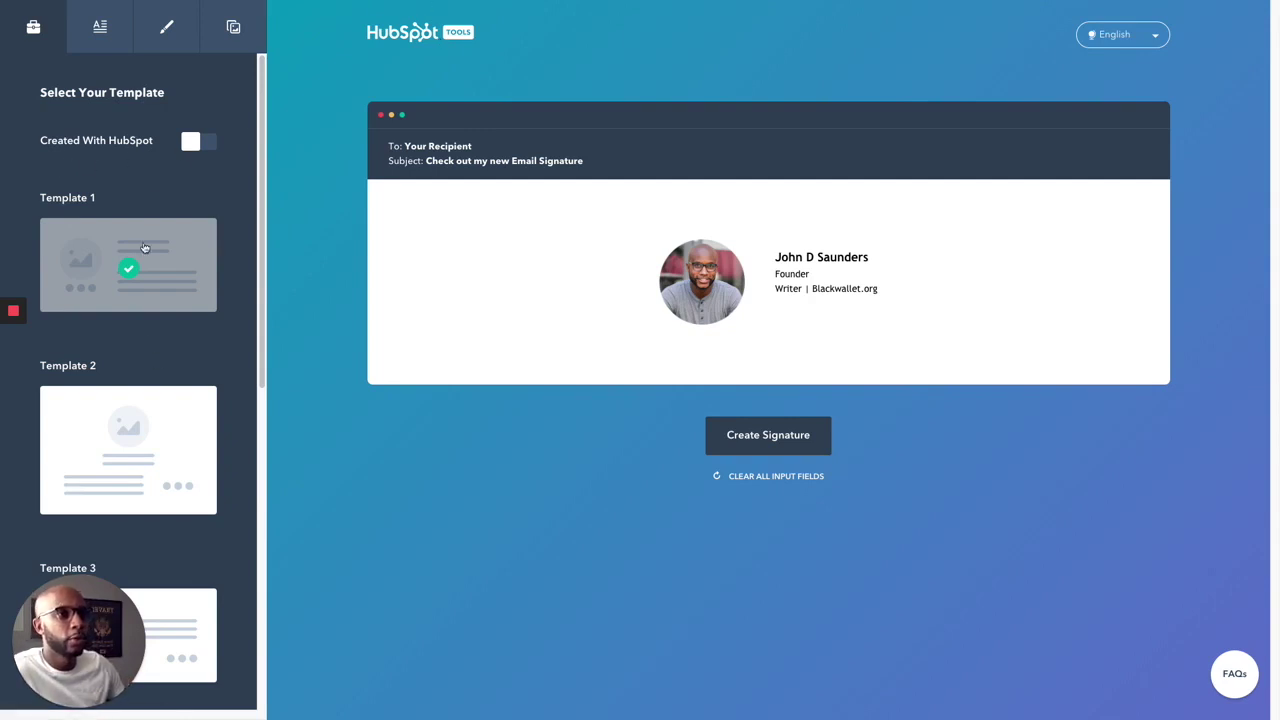
Step: Preview the Template 2, 3 and 4 layouts, then settle on Template 1
{"action": "scroll", "coordinate": [145, 313], "scroll_direction": "down", "scroll_amount": 5}
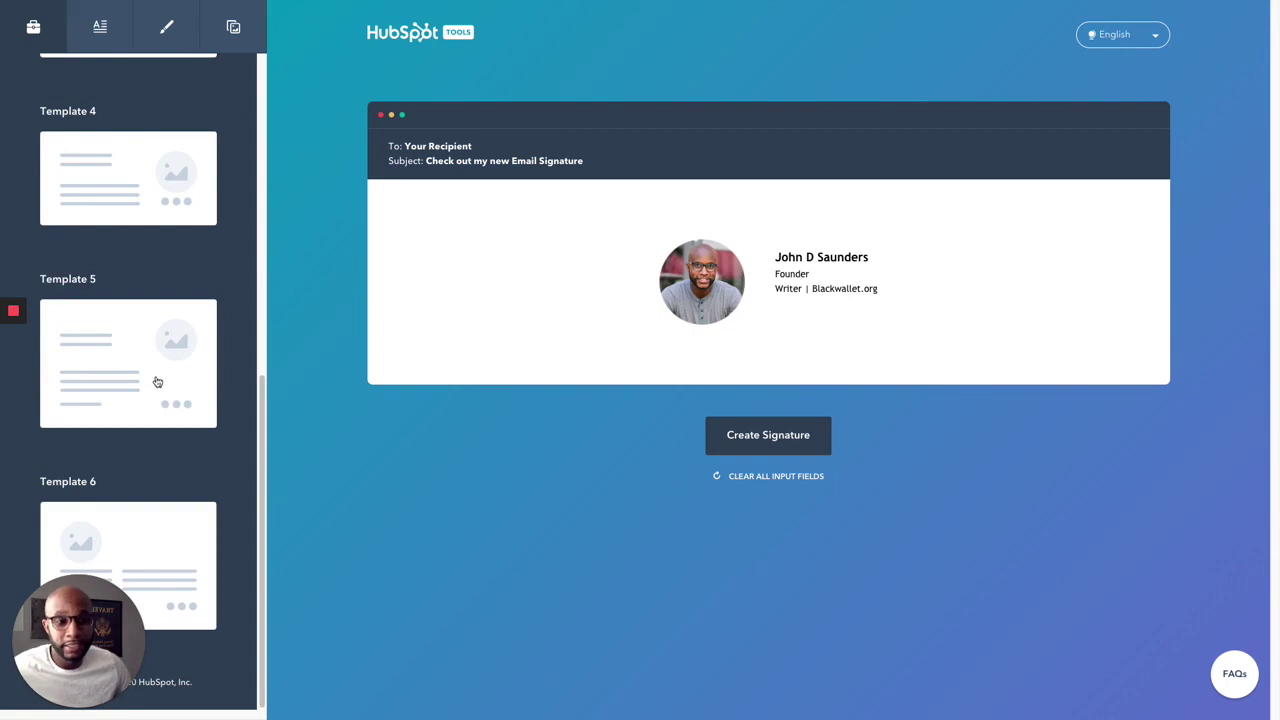
{"action": "scroll", "coordinate": [150, 302], "scroll_direction": "up", "scroll_amount": 5}
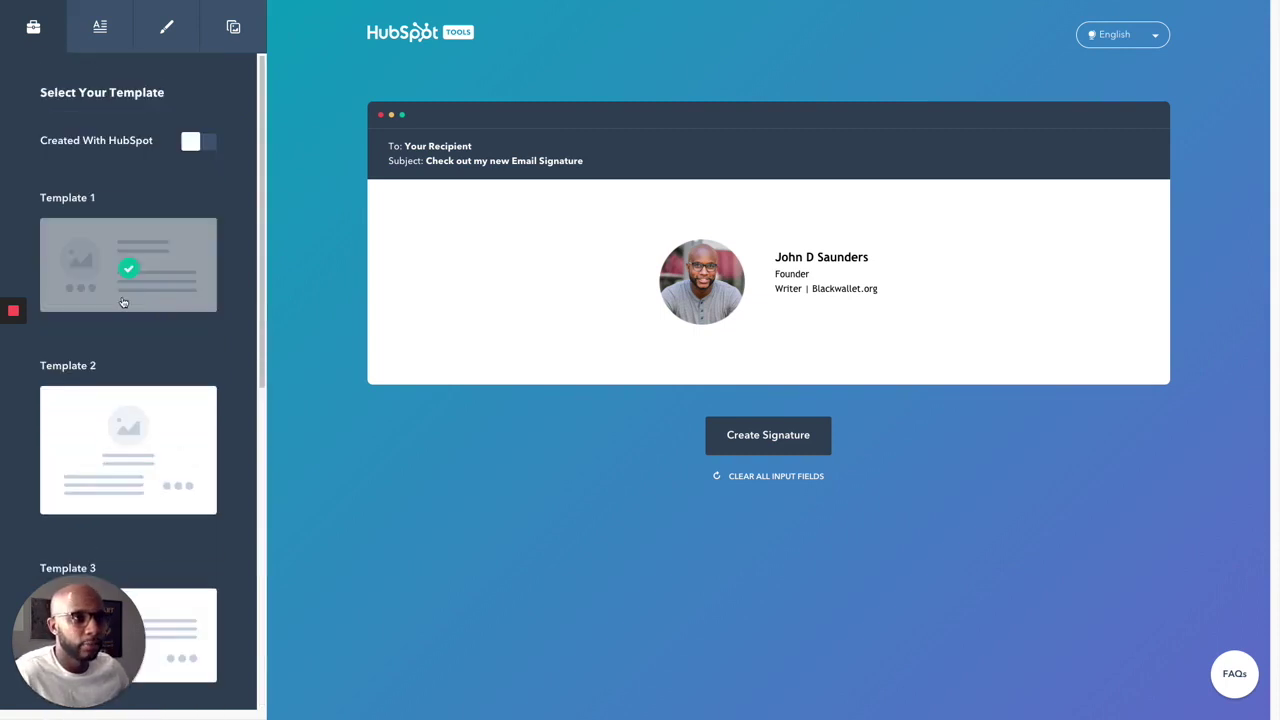
{"action": "left_click", "coordinate": [138, 457]}
{"action": "scroll", "coordinate": [134, 451], "scroll_direction": "down", "scroll_amount": 3}
{"action": "left_click", "coordinate": [146, 425]}
{"action": "scroll", "coordinate": [150, 430], "scroll_direction": "down", "scroll_amount": 2}
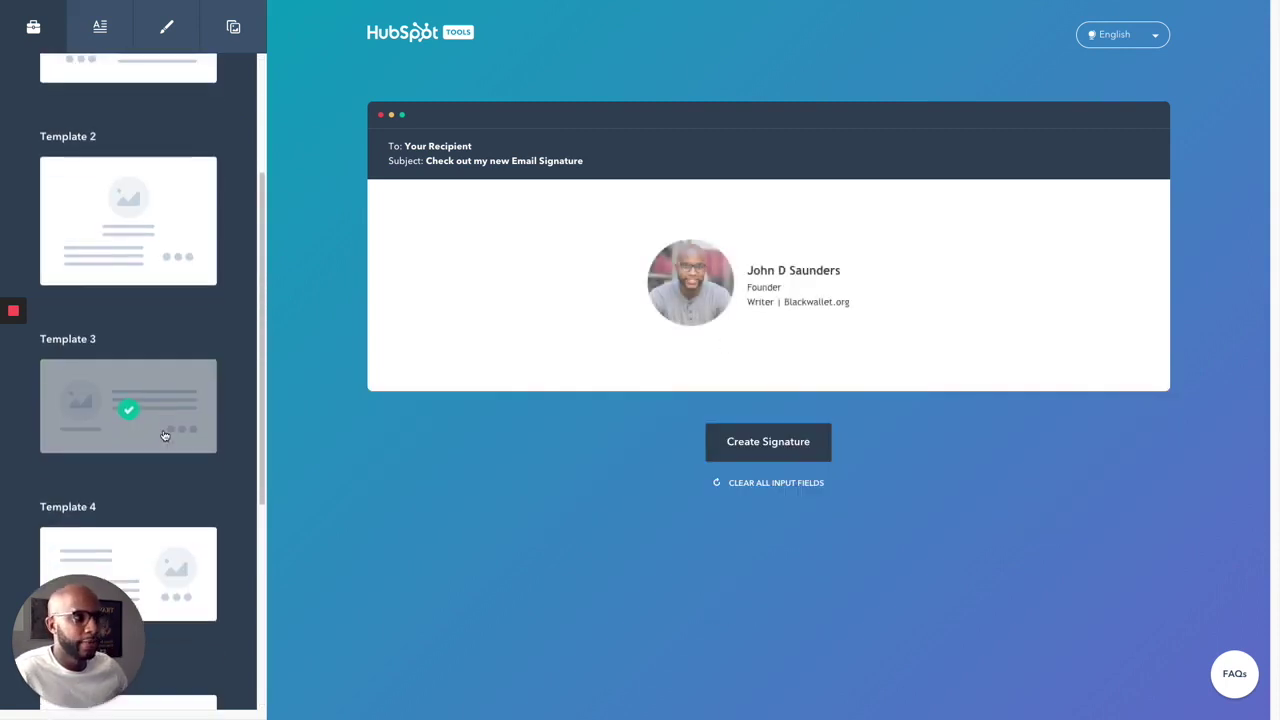
{"action": "left_click", "coordinate": [127, 440]}
{"action": "scroll", "coordinate": [170, 440], "scroll_direction": "up", "scroll_amount": 5}
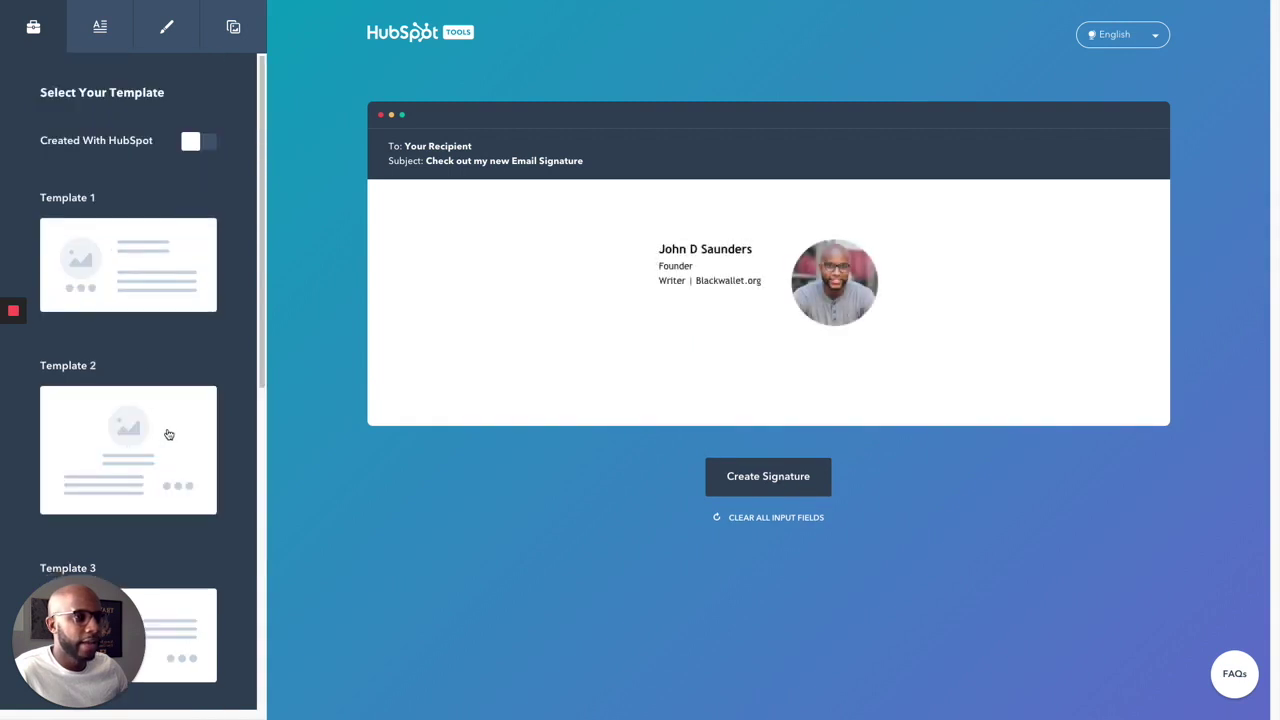
{"action": "left_click", "coordinate": [132, 273]}
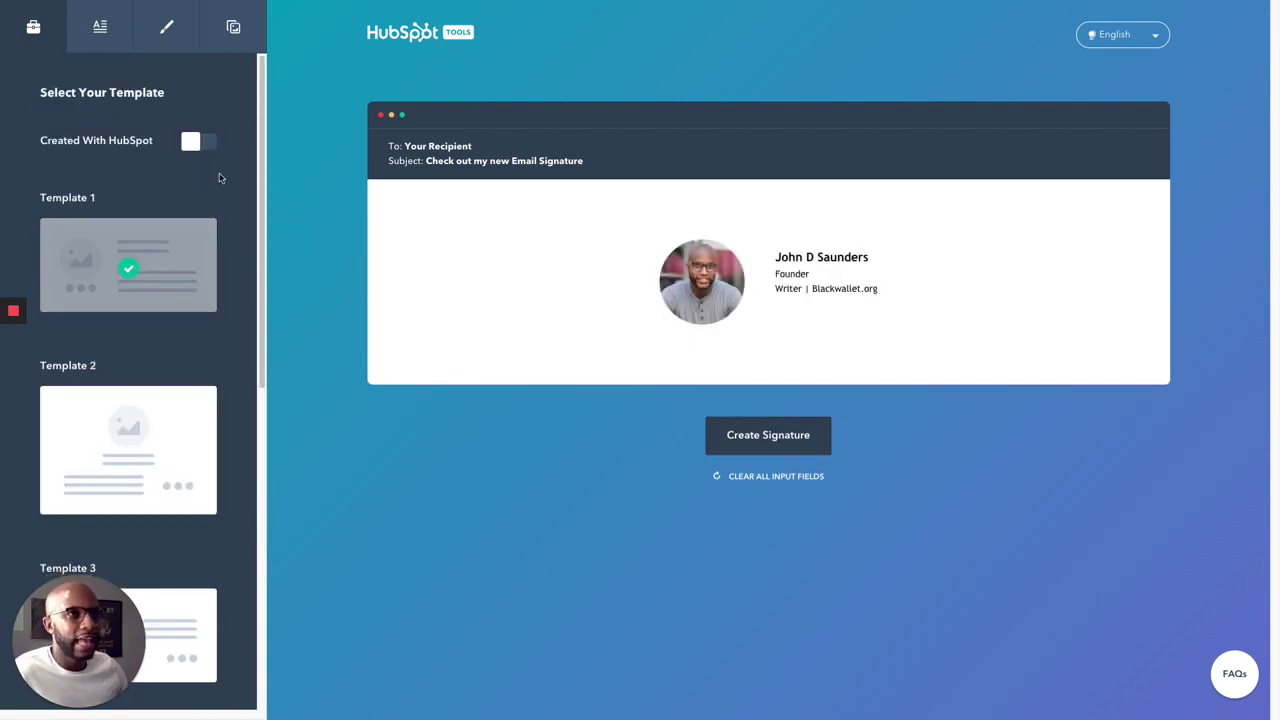
Step: Toggle the Created With HubSpot credit on and back off so it stays hidden
{"action": "left_click", "coordinate": [199, 147]}
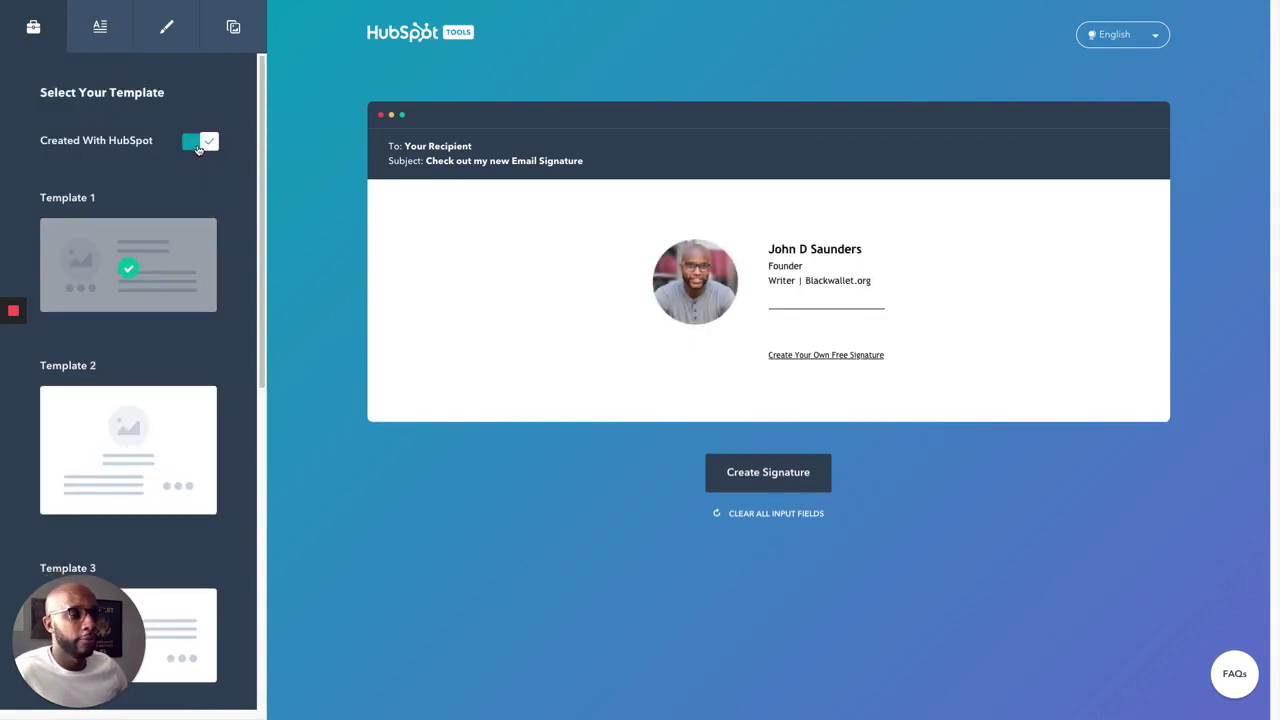
{"action": "left_click", "coordinate": [211, 144]}
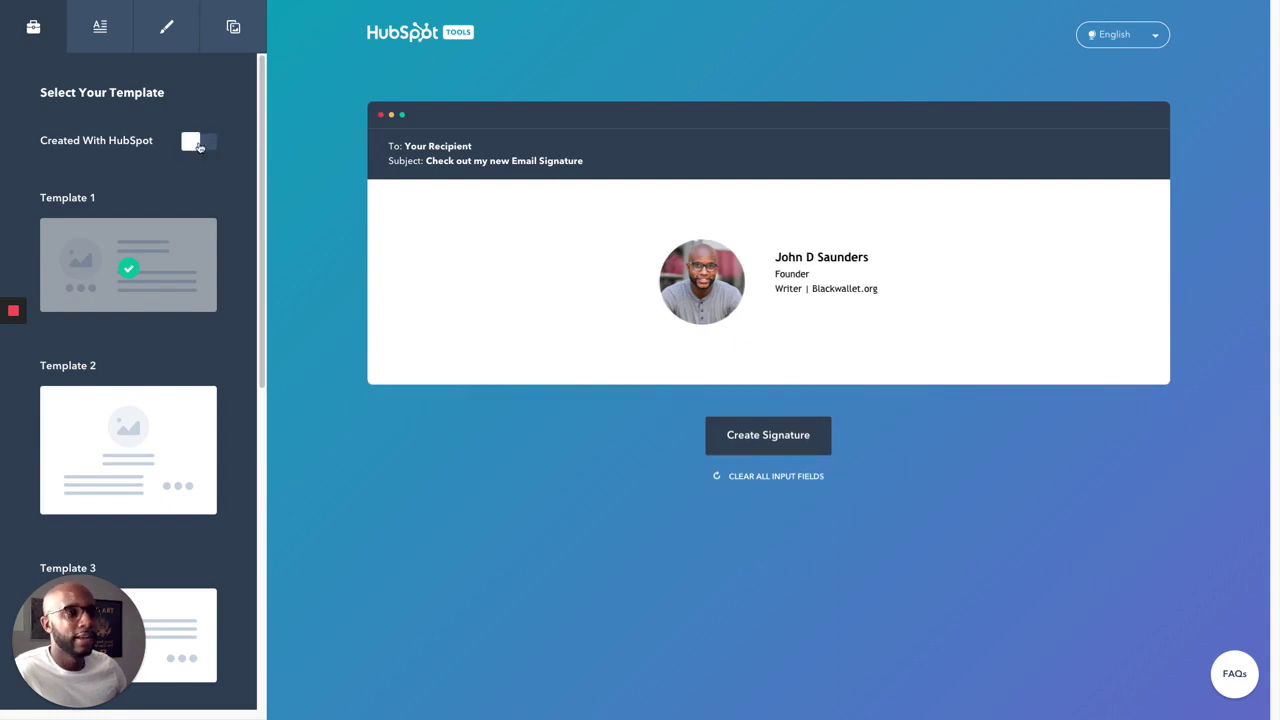
{"action": "left_click", "coordinate": [102, 26]}
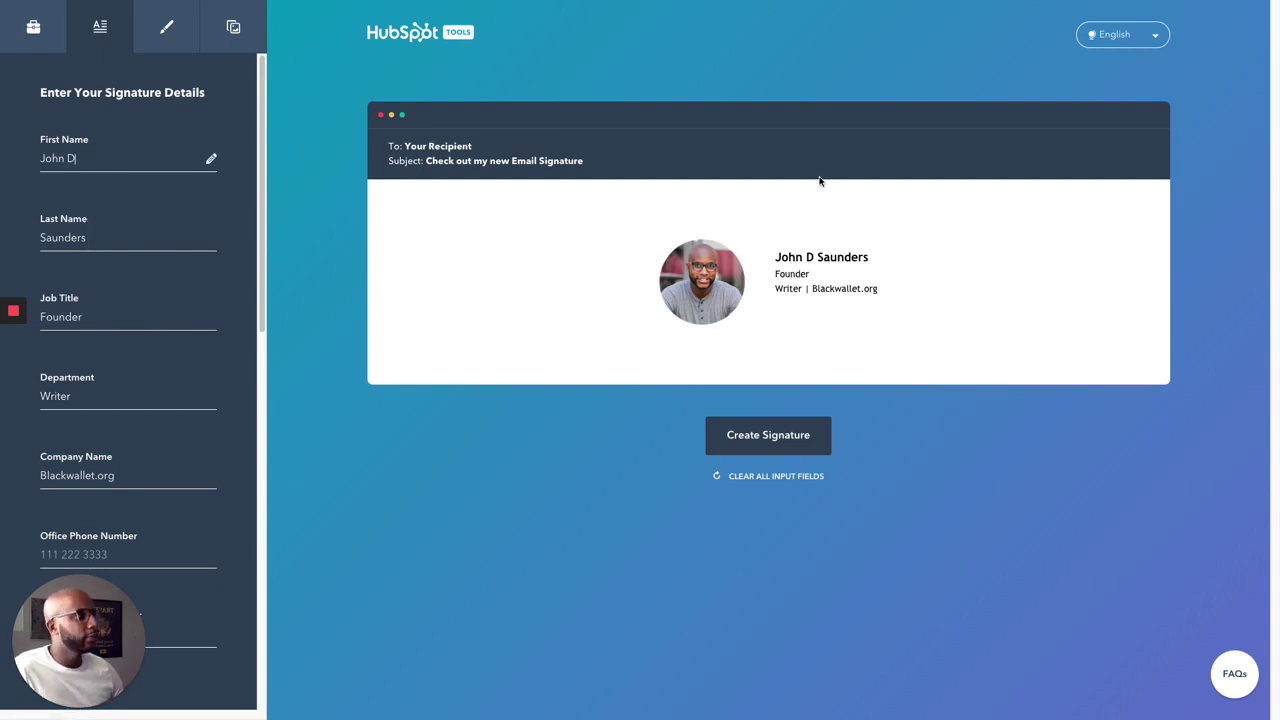
Step: Enter blackwallet.org as the website URL and fill in the contact e-mail address
{"action": "scroll", "coordinate": [131, 449], "scroll_direction": "down", "scroll_amount": 1}
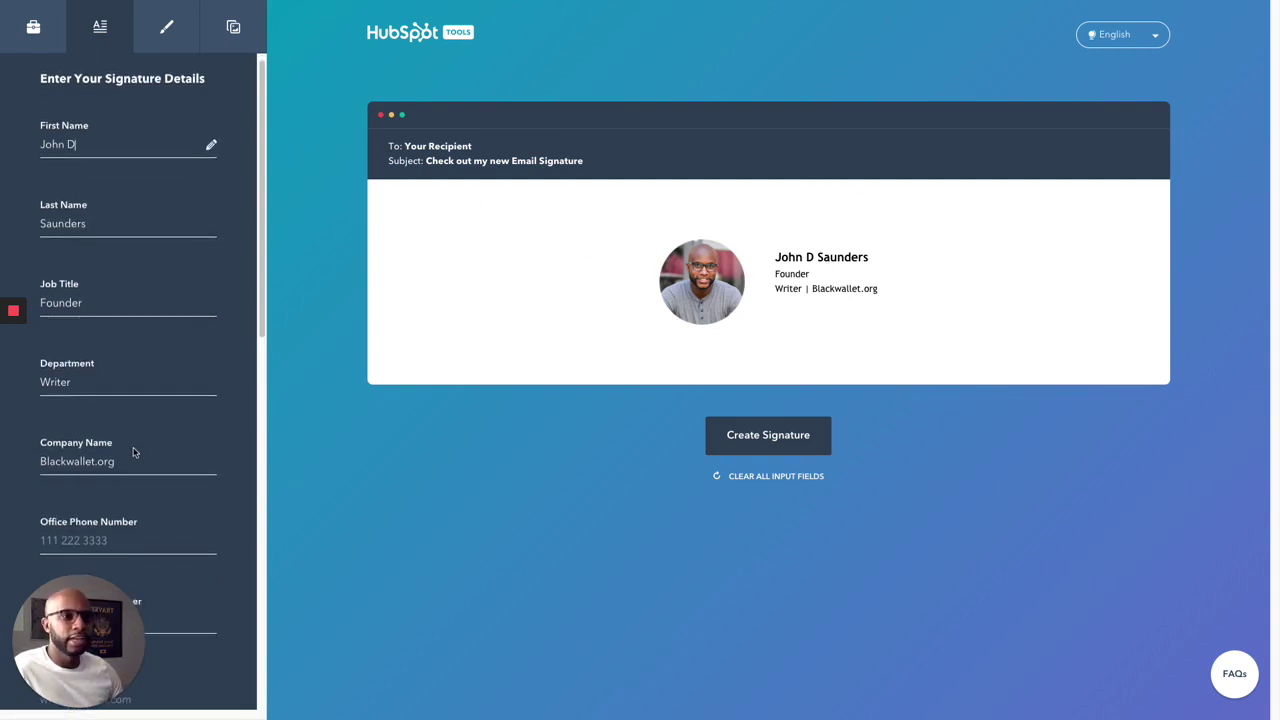
{"action": "scroll", "coordinate": [140, 447], "scroll_direction": "down", "scroll_amount": 3}
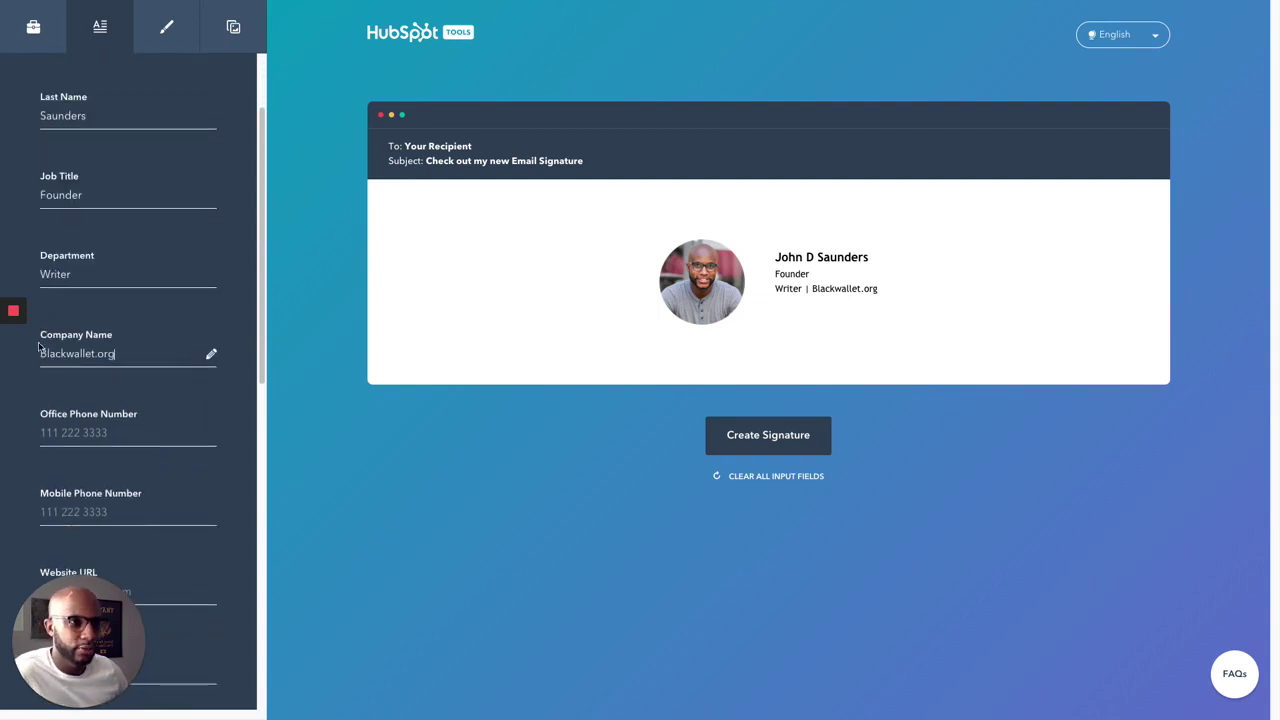
{"action": "scroll", "coordinate": [148, 401], "scroll_direction": "down", "scroll_amount": 5}
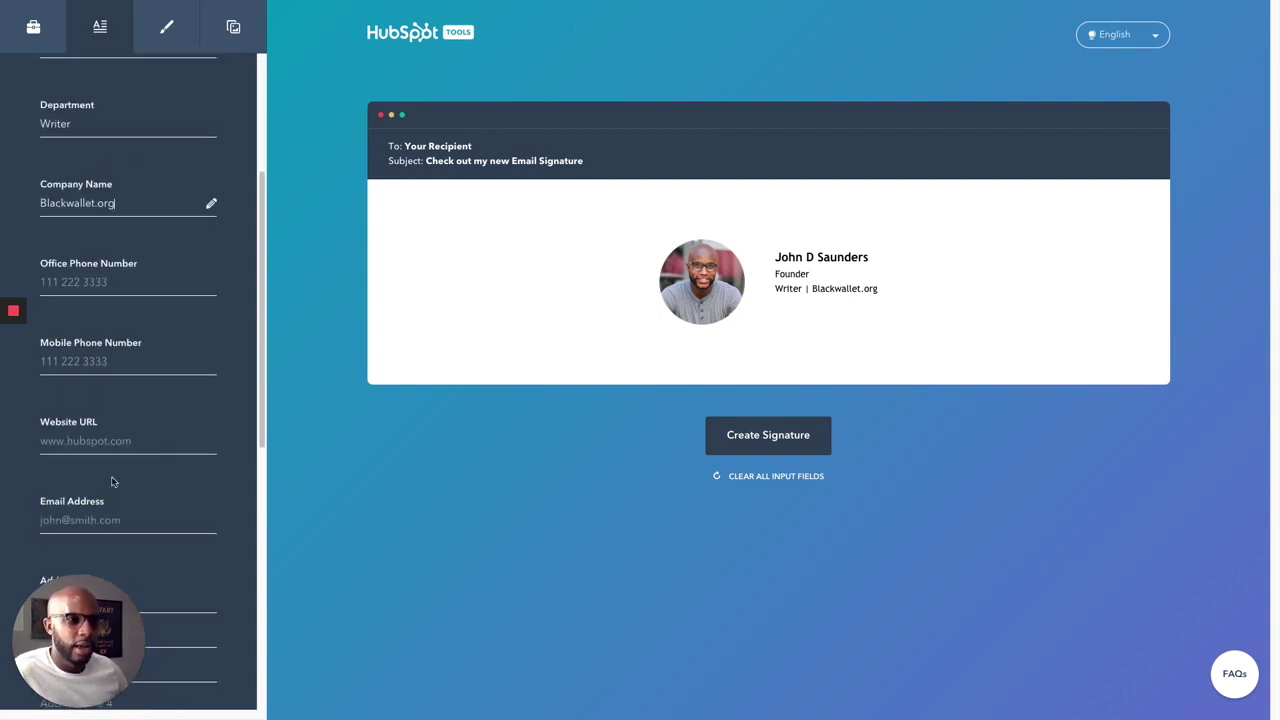
{"action": "type", "text": "blackwallet.org"}
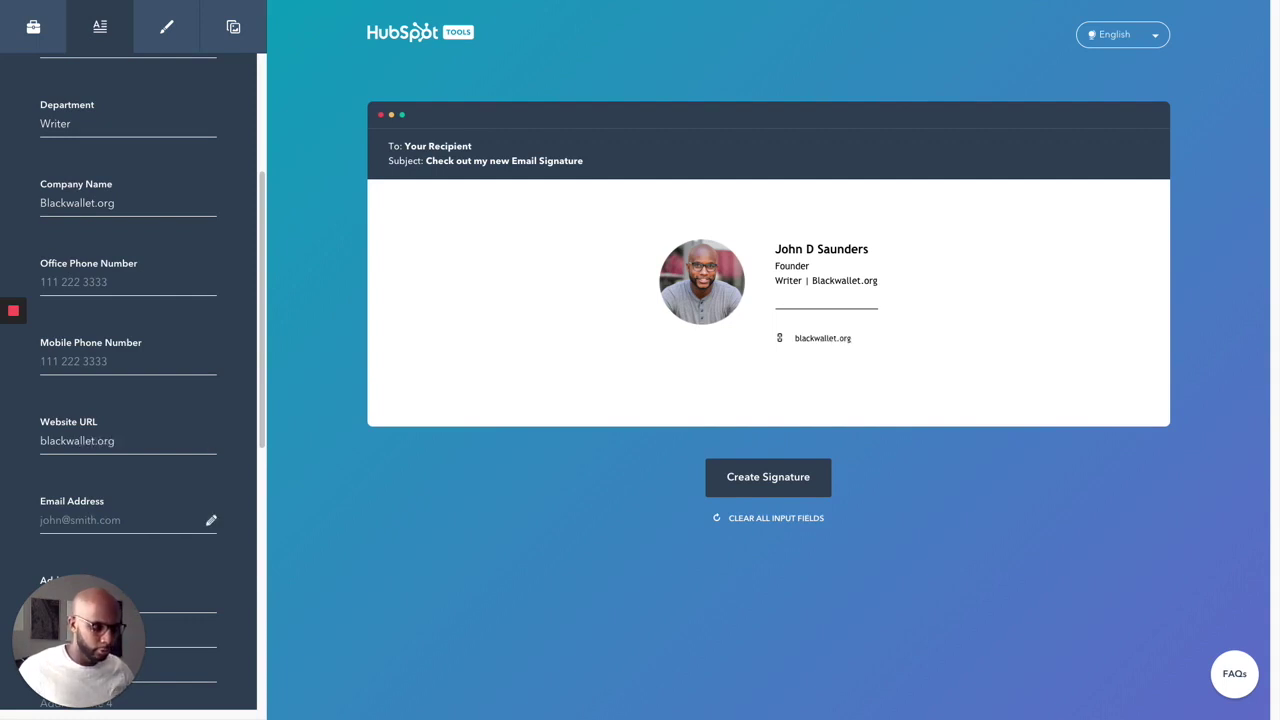
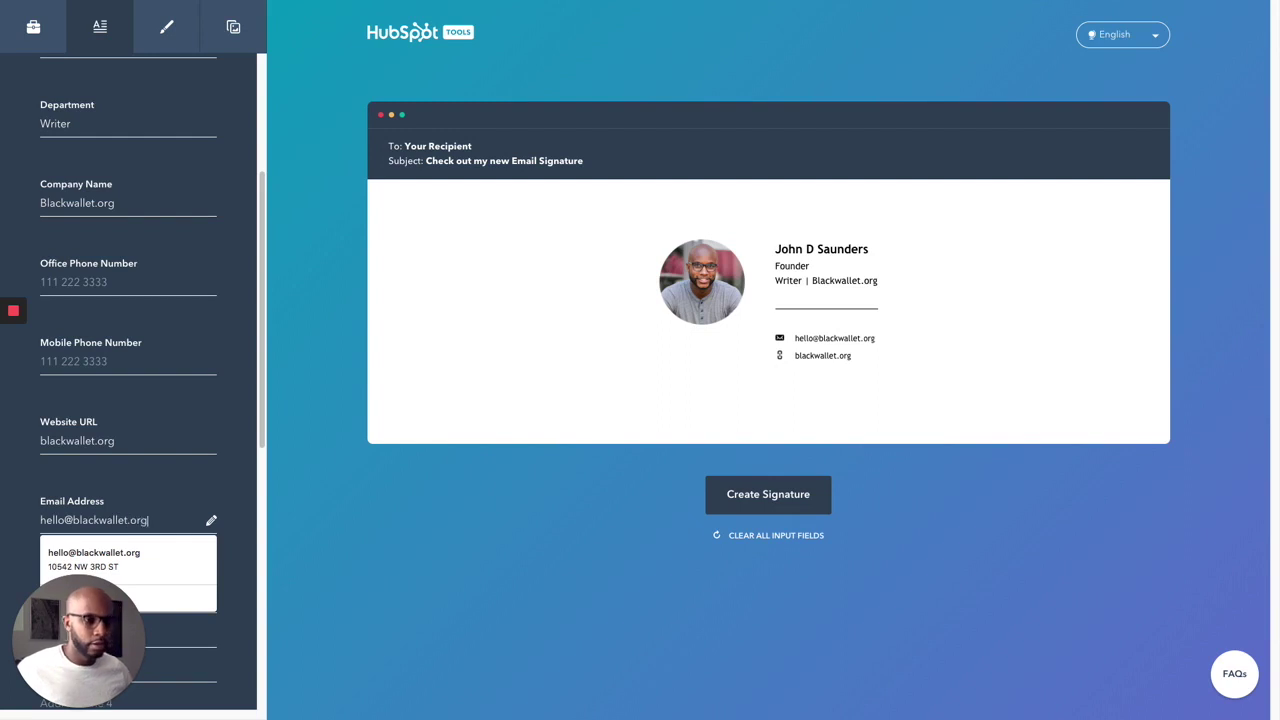
{"action": "left_click", "coordinate": [130, 465]}
Step: Add the LinkedIn profile URL, facebook.com.blackwalletorg and instagram.com/blackwalle as social links
{"action": "scroll", "coordinate": [138, 447], "scroll_direction": "down", "scroll_amount": 5}
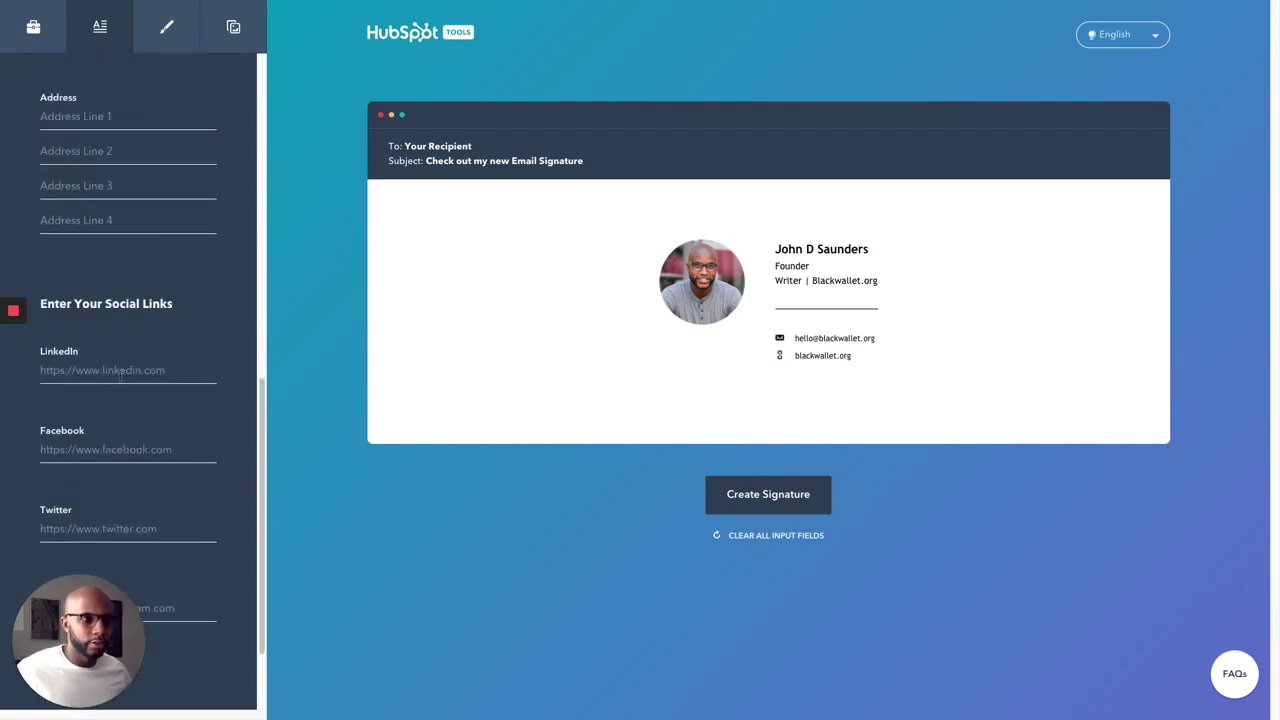
{"action": "left_click", "coordinate": [122, 371]}
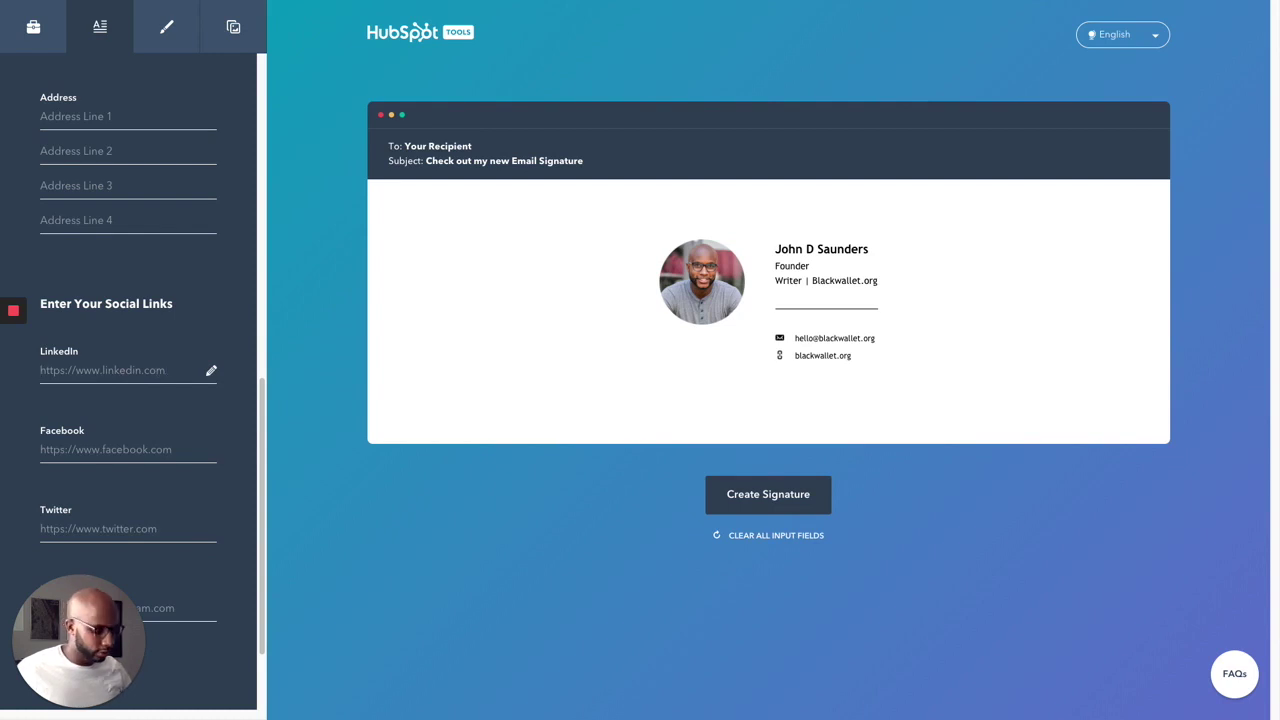
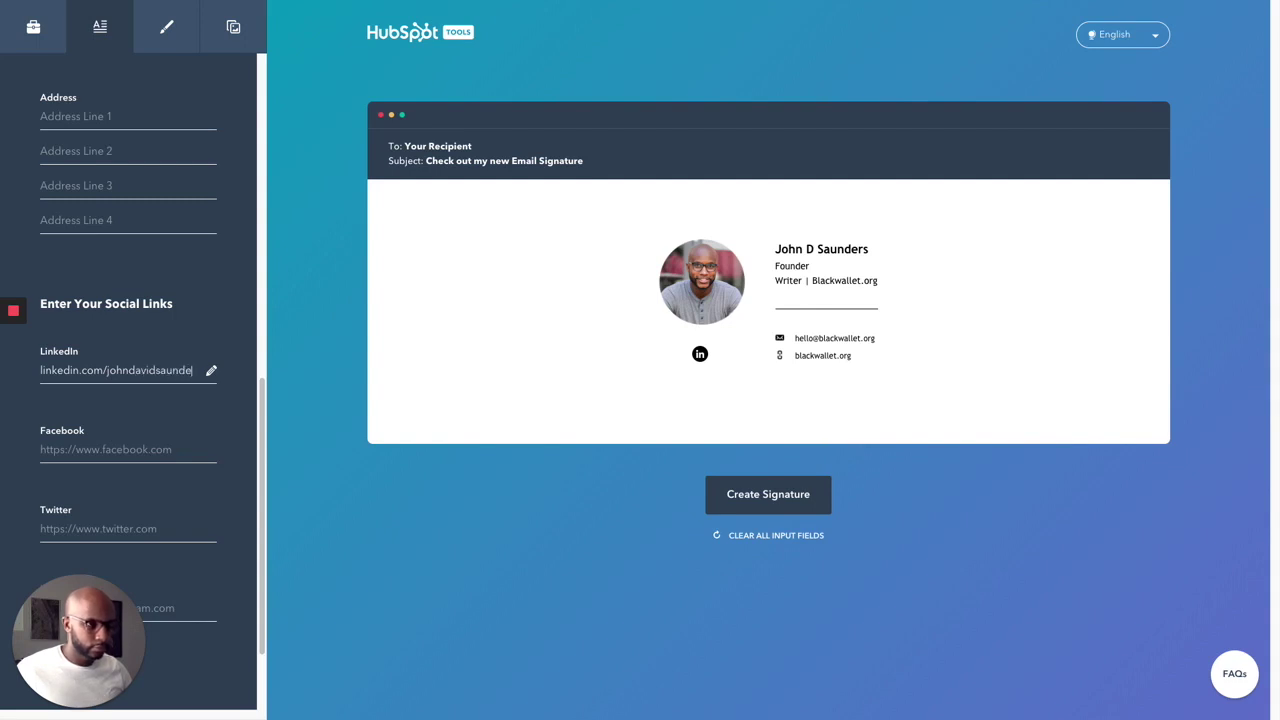
{"action": "key", "text": "Tab"}
{"action": "type", "text": "faceboo"}
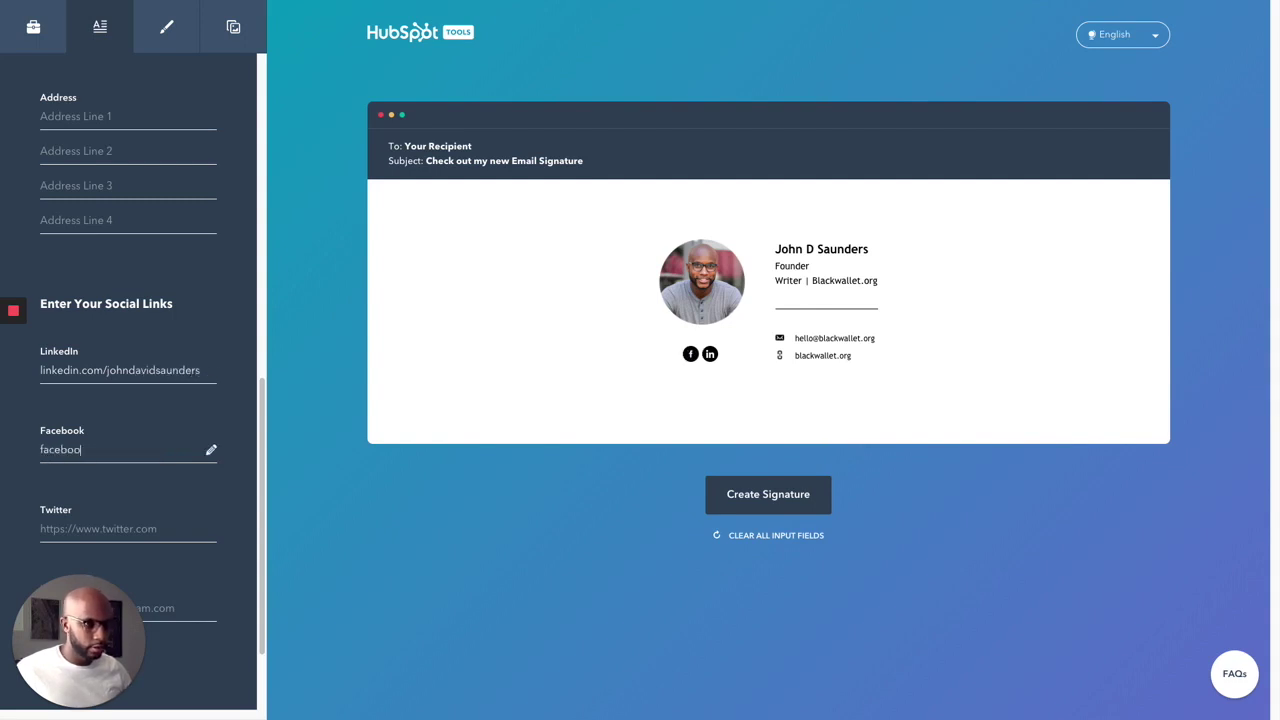
{"action": "type", "text": "k.com.bla"}
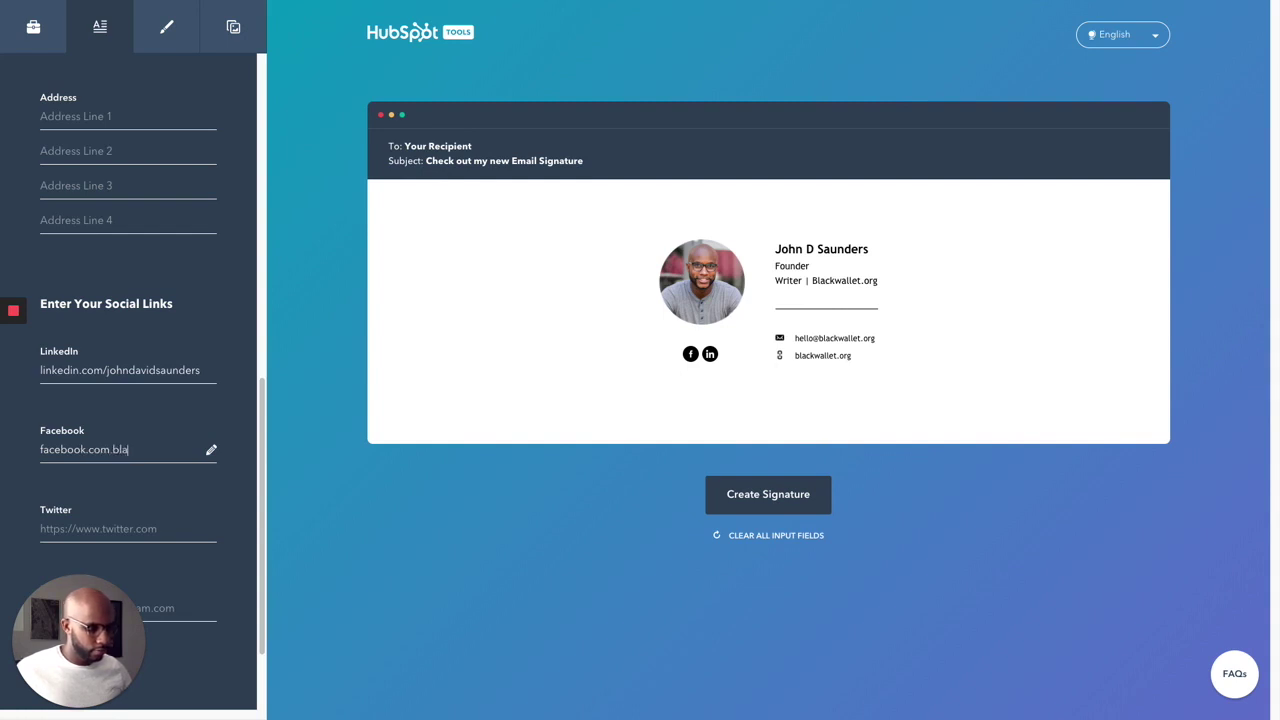
{"action": "type", "text": "ckwalletorg"}
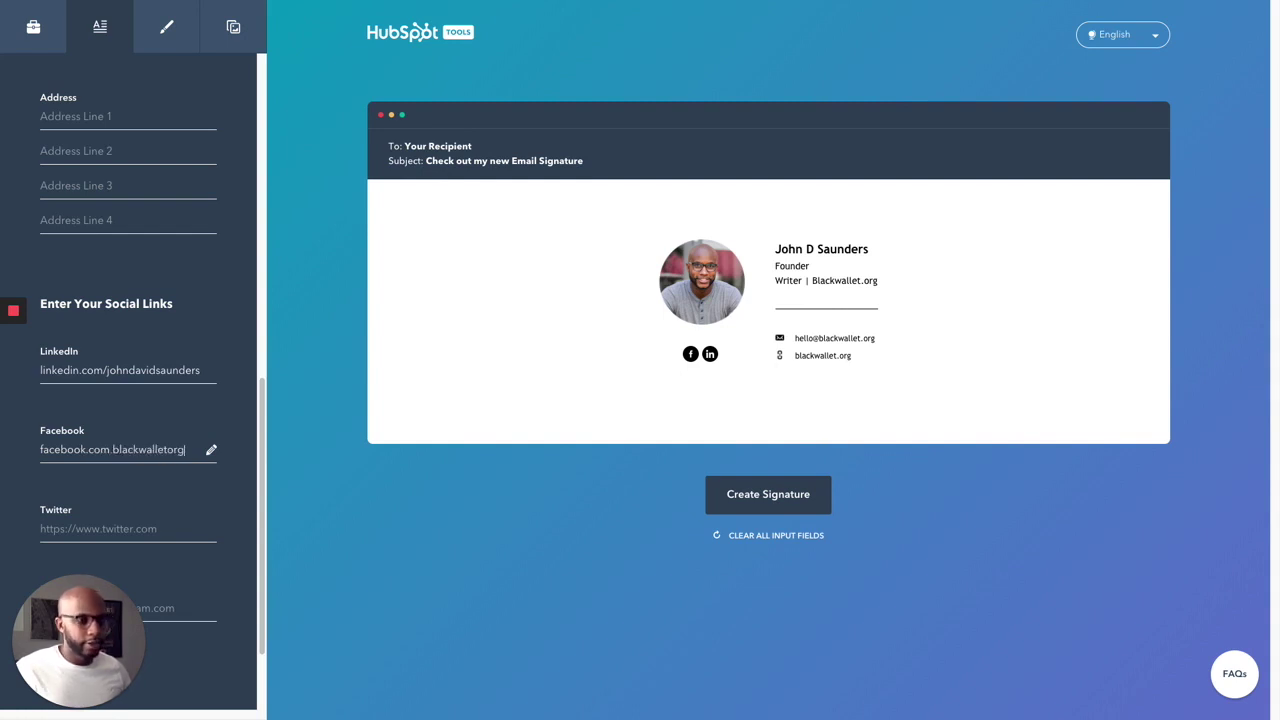
{"action": "scroll", "coordinate": [128, 403], "scroll_direction": "down", "scroll_amount": 2}
{"action": "left_click", "coordinate": [100, 484]}
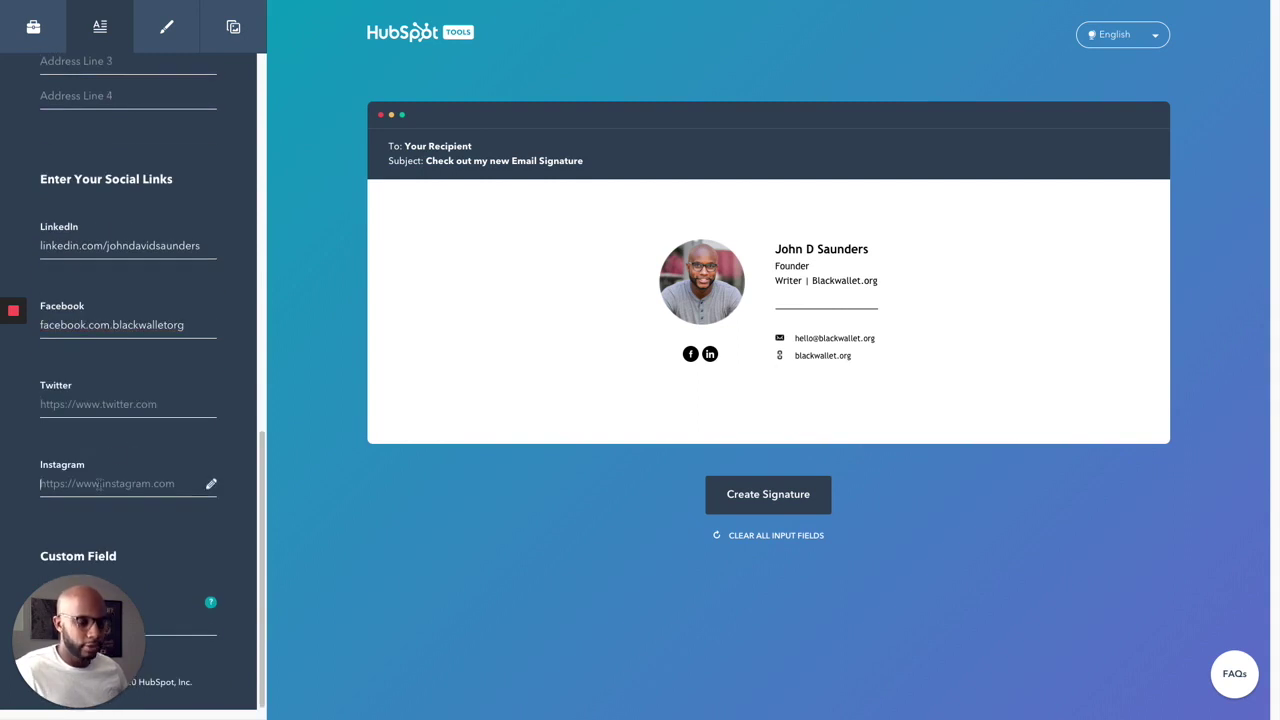
{"action": "type", "text": "instagram.c"}
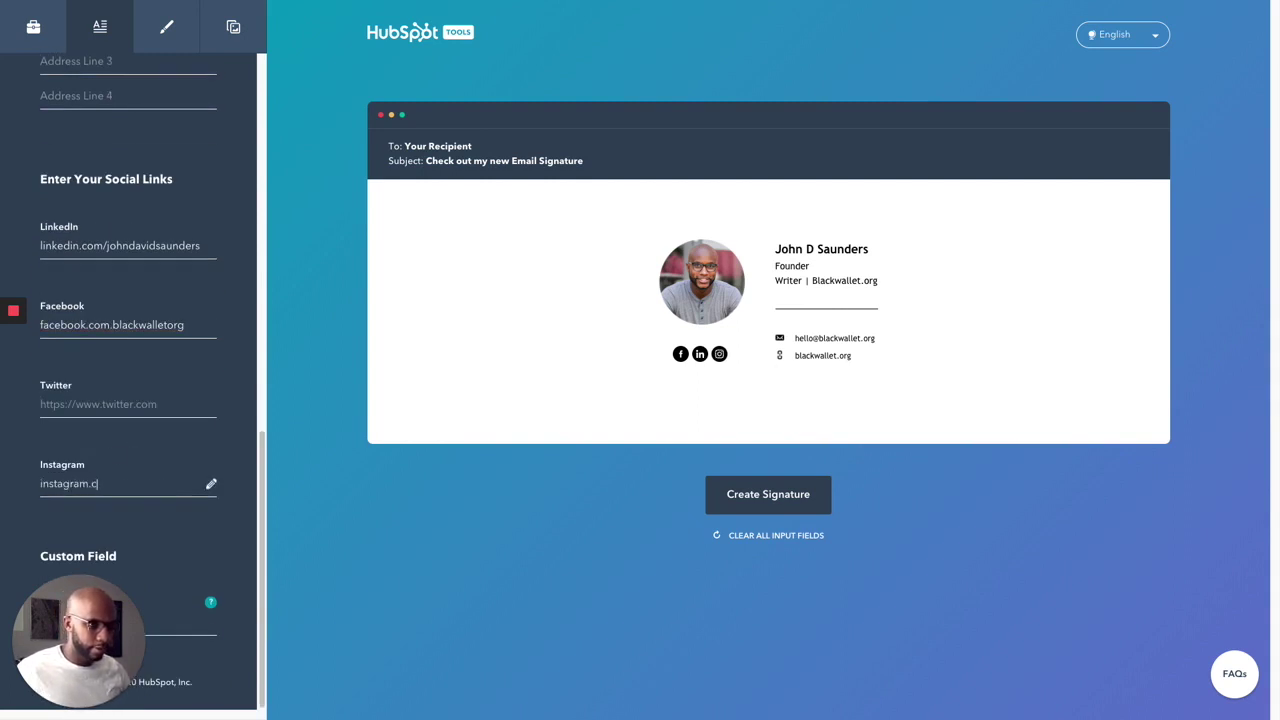
{"action": "type", "text": "om/blackwallet"}
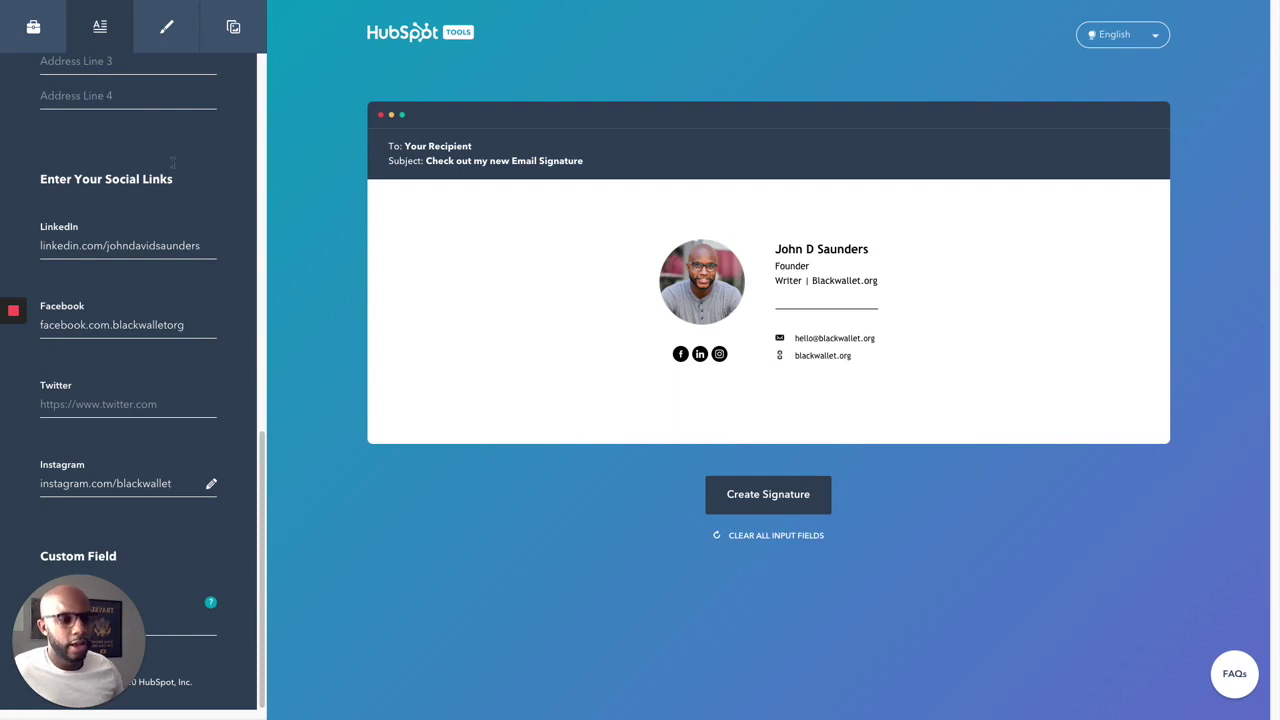
Step: Set both the theme colour and the link colour to green 58AB5E
{"action": "mouse_move", "coordinate": [93, 3]}
{"action": "left_click", "coordinate": [160, 45]}
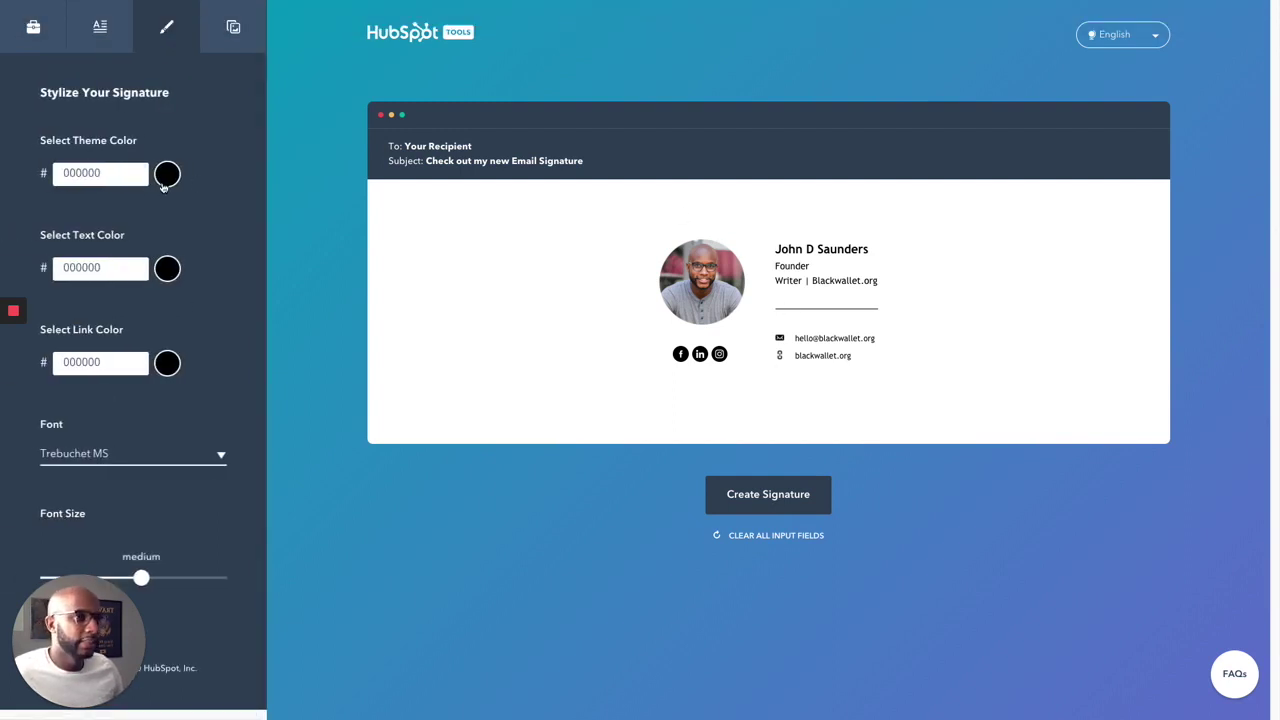
{"action": "left_click", "coordinate": [170, 178]}
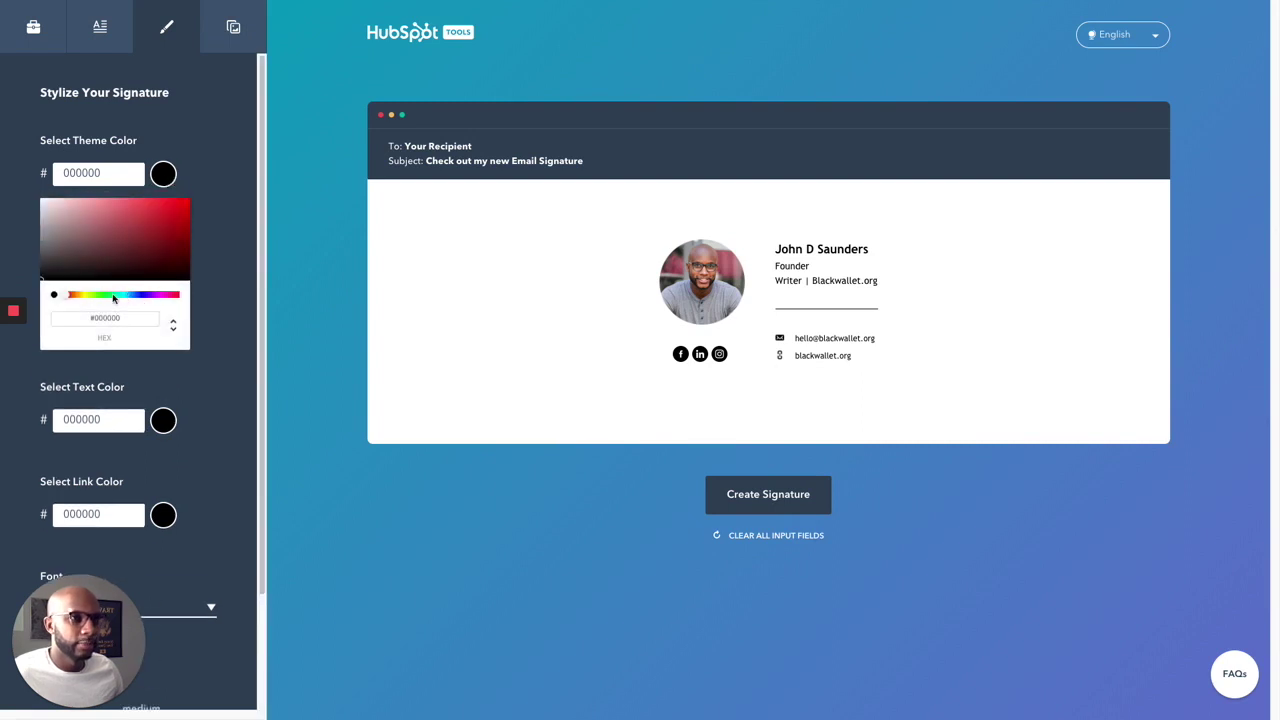
{"action": "left_click", "coordinate": [106, 295]}
{"action": "left_click_drag", "start_coordinate": [149, 224], "coordinate": [112, 224]}
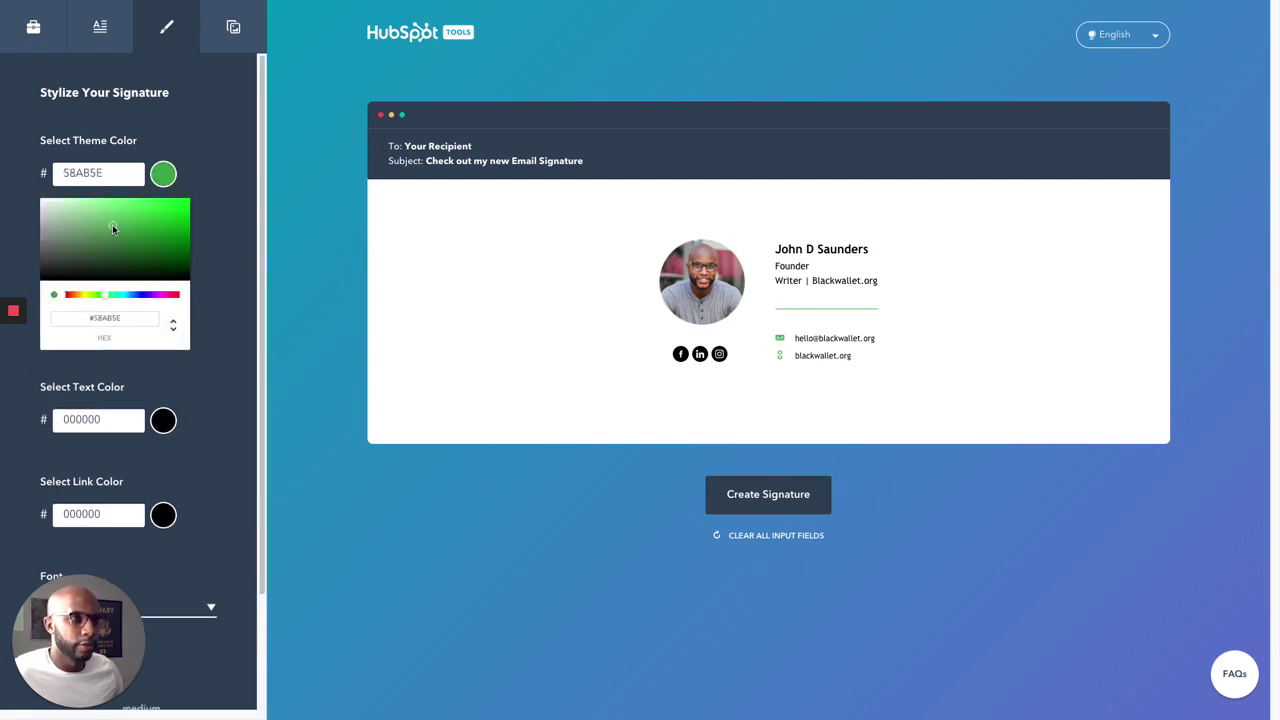
{"action": "left_click", "coordinate": [198, 153]}
{"action": "left_click", "coordinate": [165, 365]}
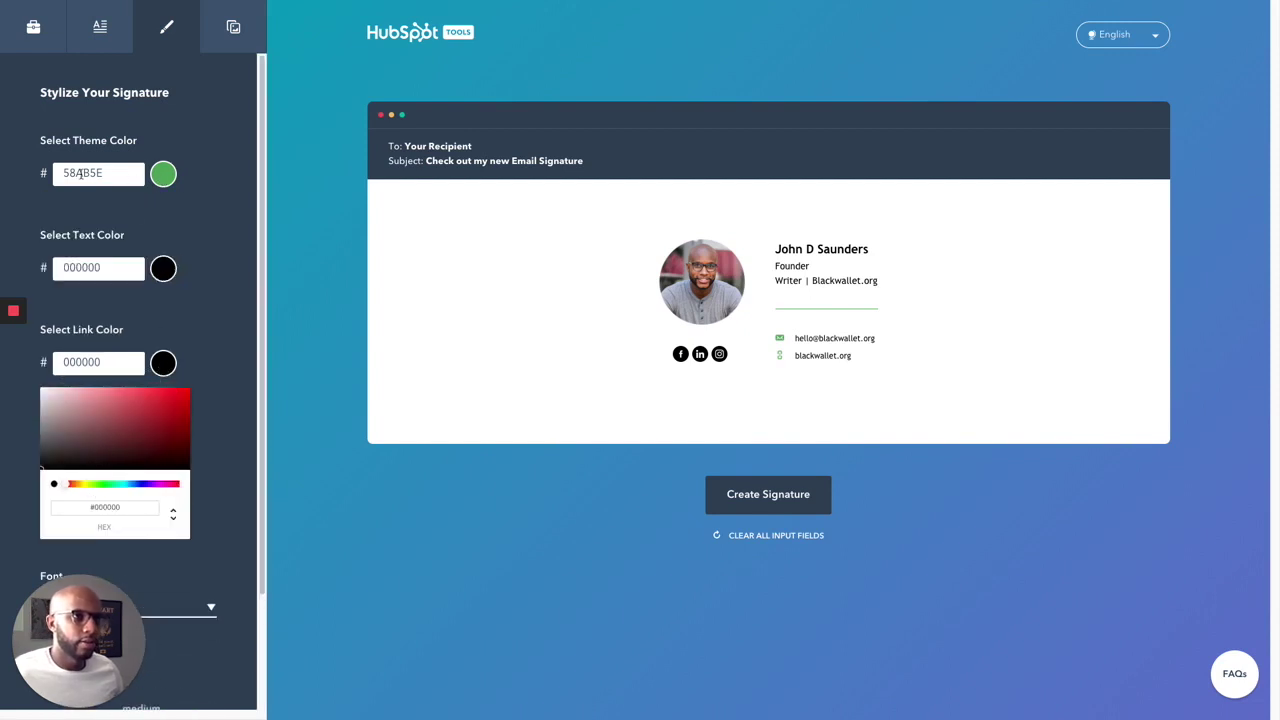
{"action": "double_click", "coordinate": [80, 173]}
{"action": "key", "text": "ctrl+c"}
{"action": "double_click", "coordinate": [85, 365]}
{"action": "key", "text": "ctrl+v"}
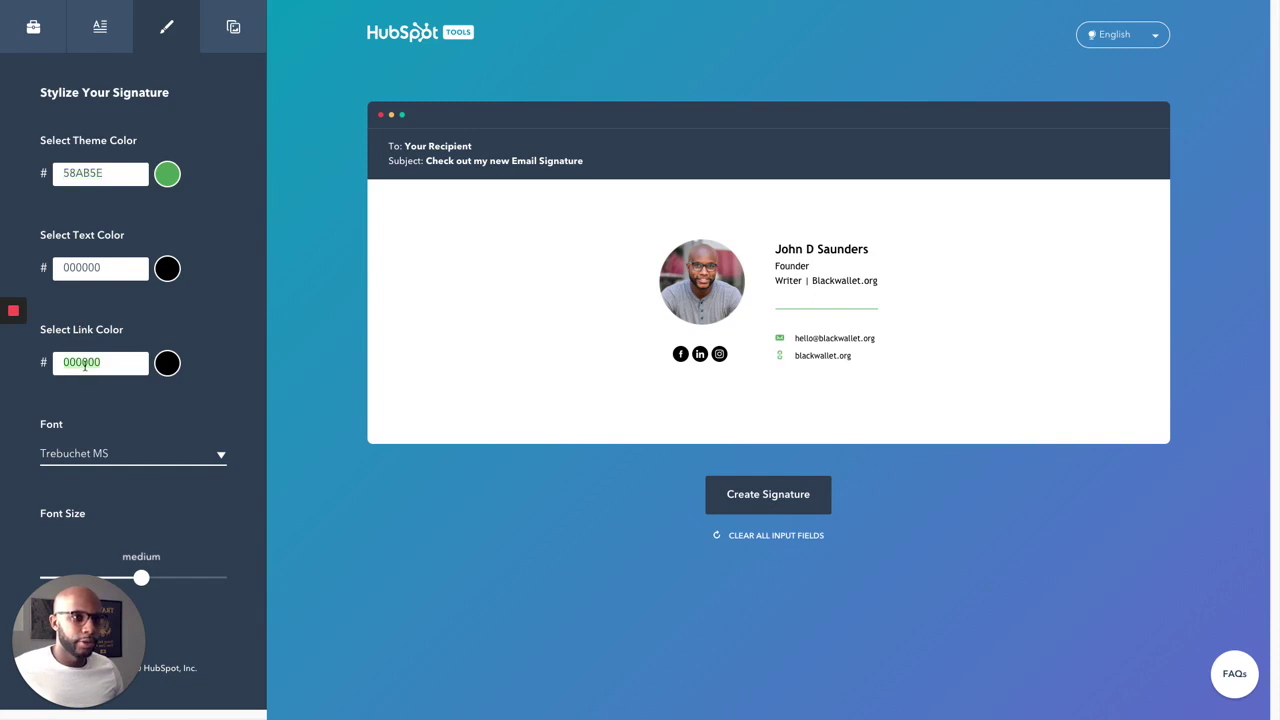
Step: Change the signature font to Arial and reduce the font size slightly
{"action": "left_click", "coordinate": [205, 461]}
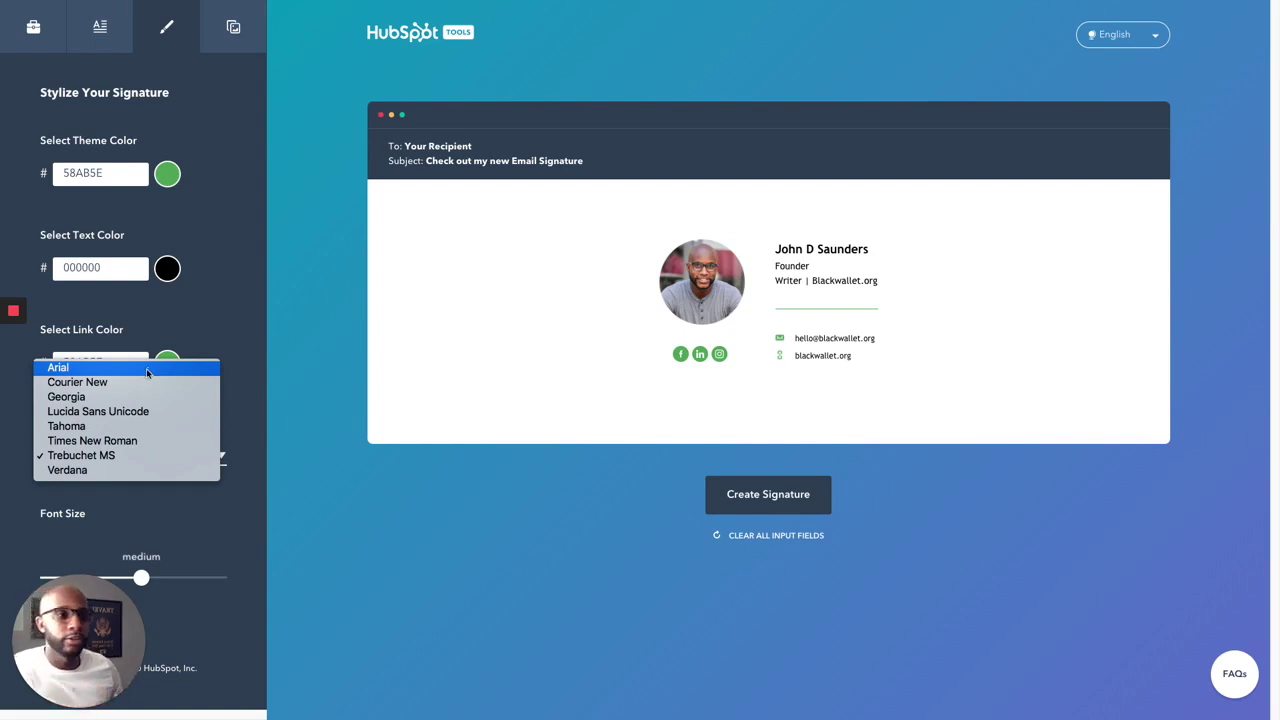
{"action": "left_click", "coordinate": [72, 388]}
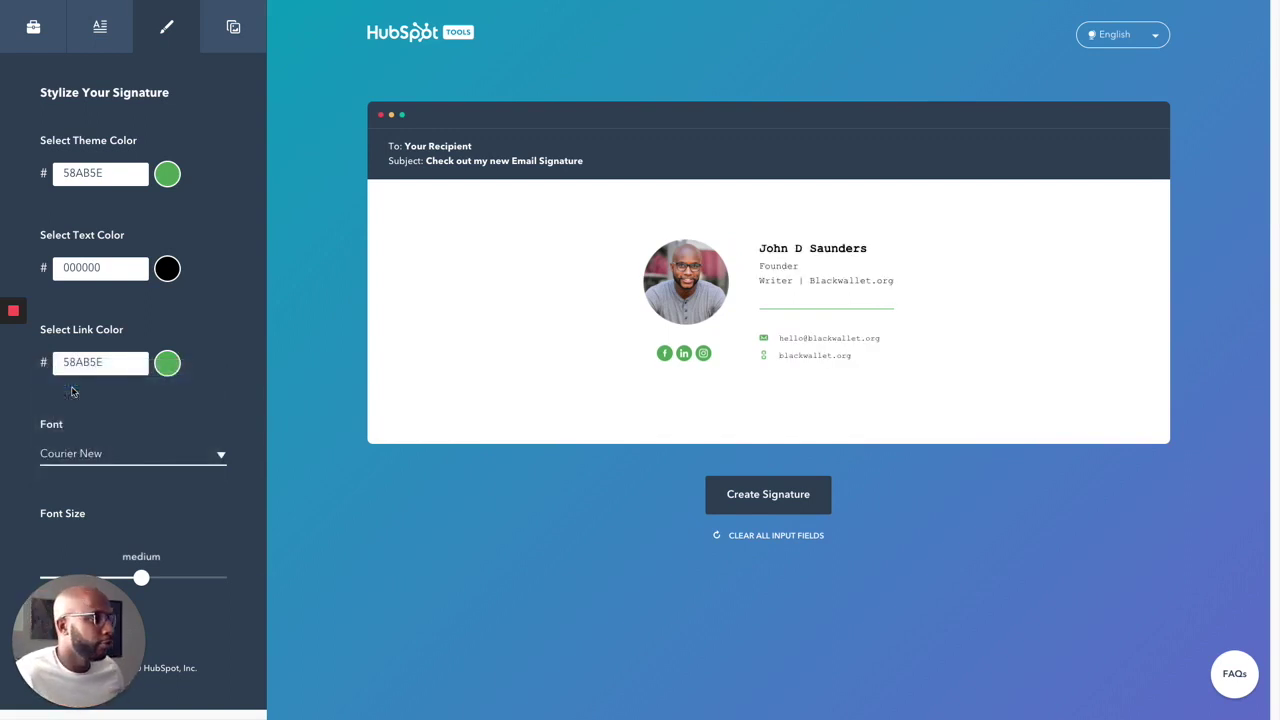
{"action": "left_click", "coordinate": [101, 451]}
{"action": "left_click", "coordinate": [104, 443]}
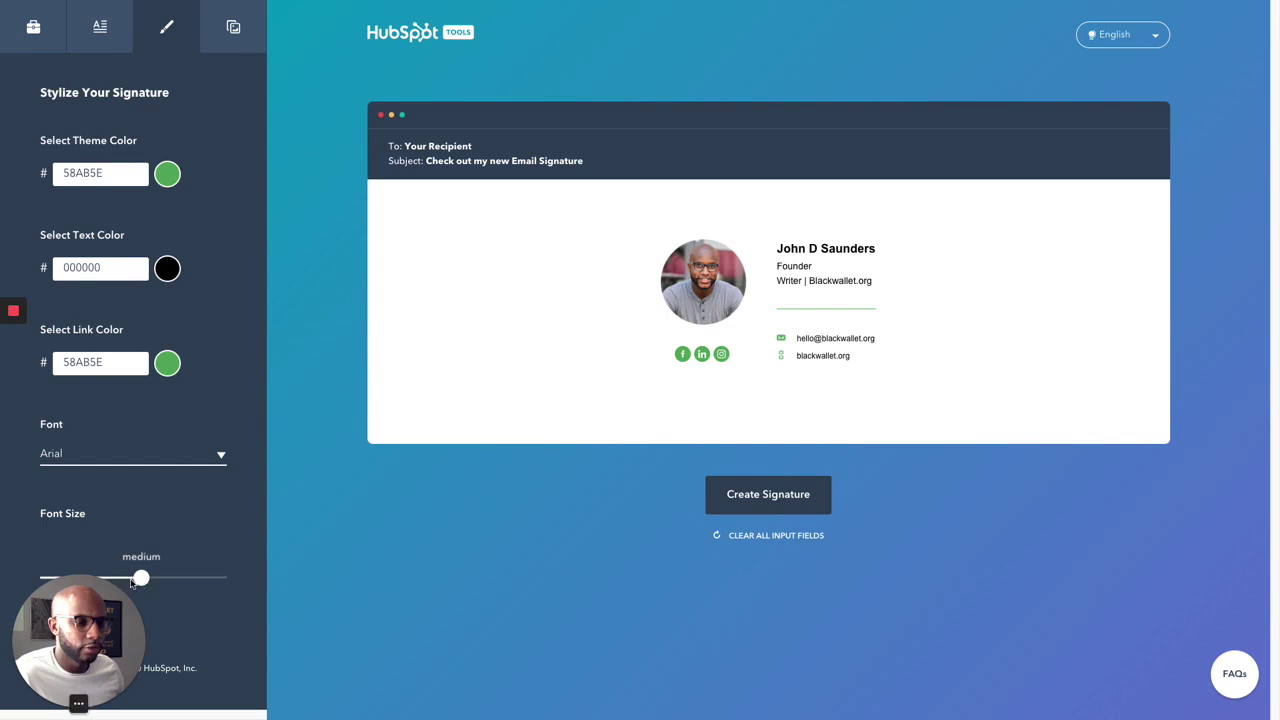
{"action": "left_click_drag", "start_coordinate": [118, 610], "coordinate": [376, 627]}
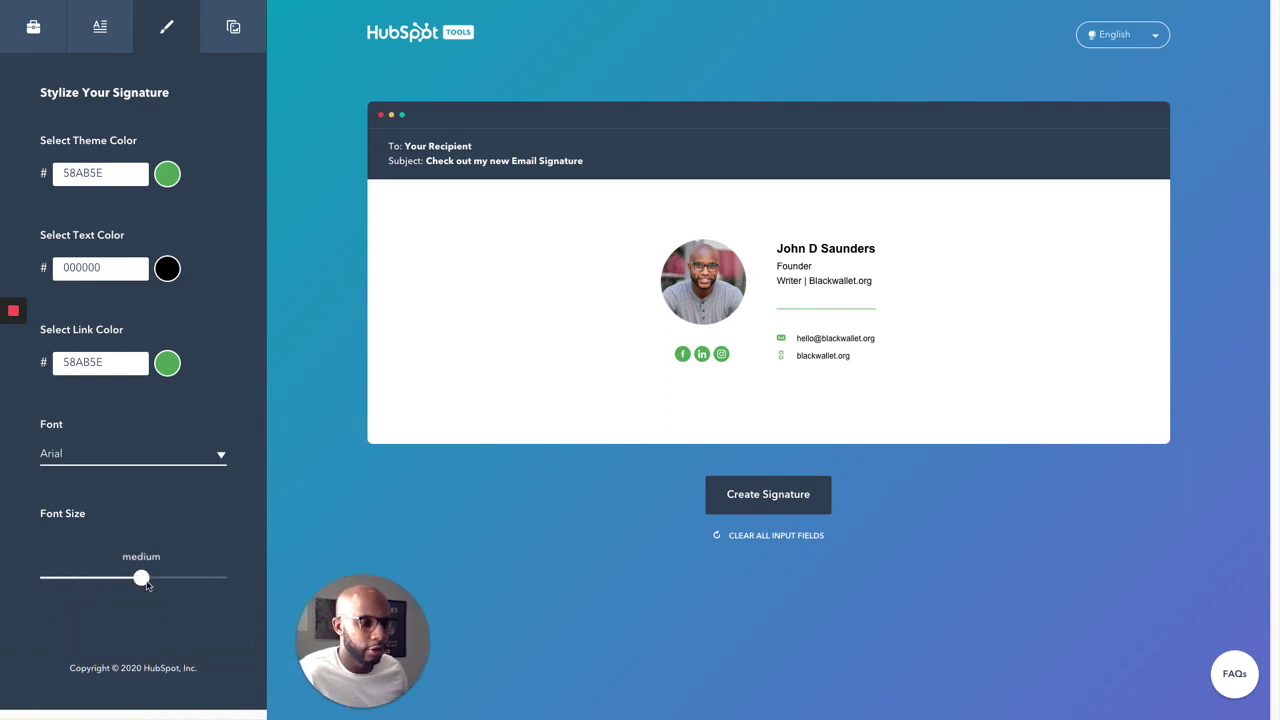
{"action": "left_click_drag", "start_coordinate": [135, 582], "coordinate": [100, 582]}
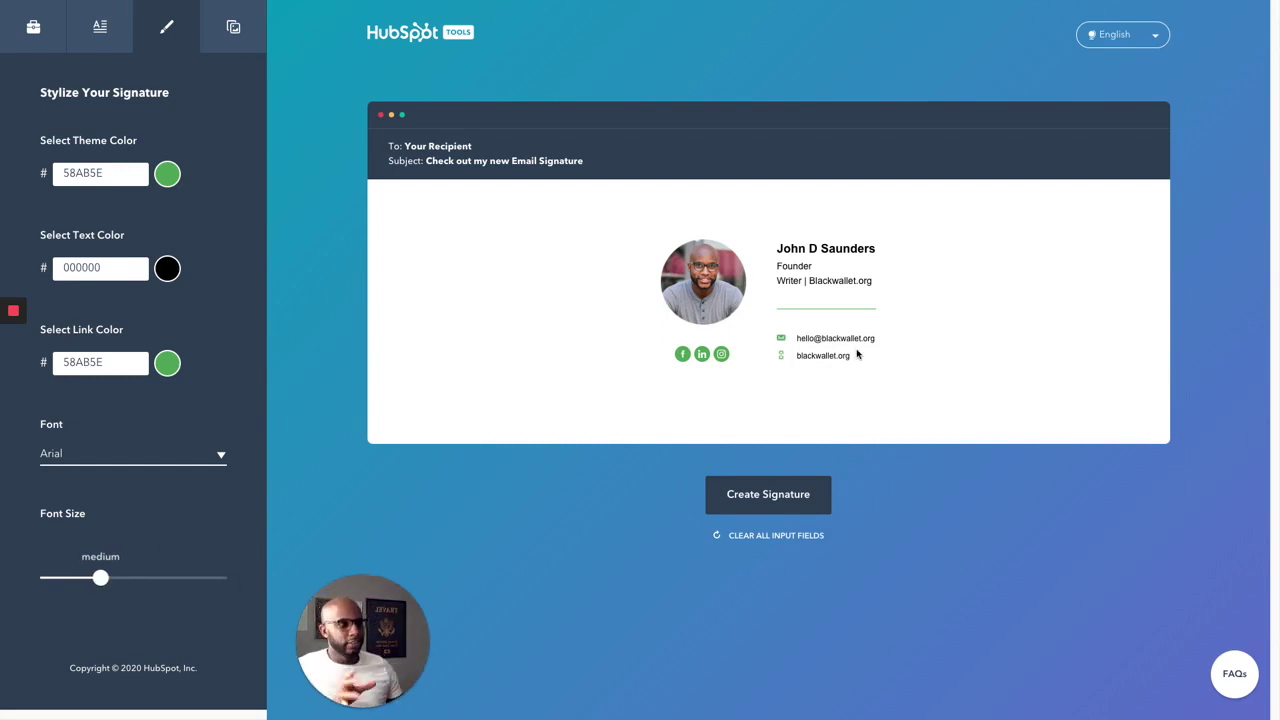
{"action": "left_click", "coordinate": [236, 30]}
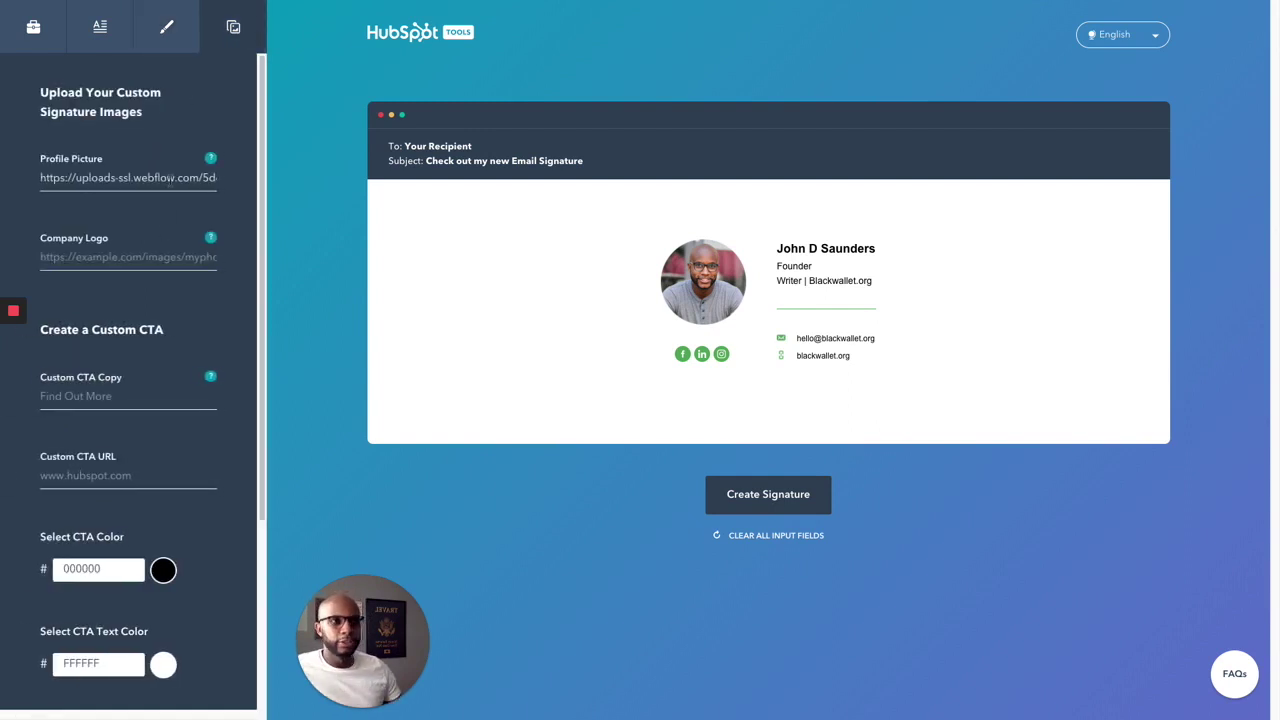
Step: Replace the profile picture address with the newly copied image address
{"action": "triple_click", "coordinate": [212, 178]}
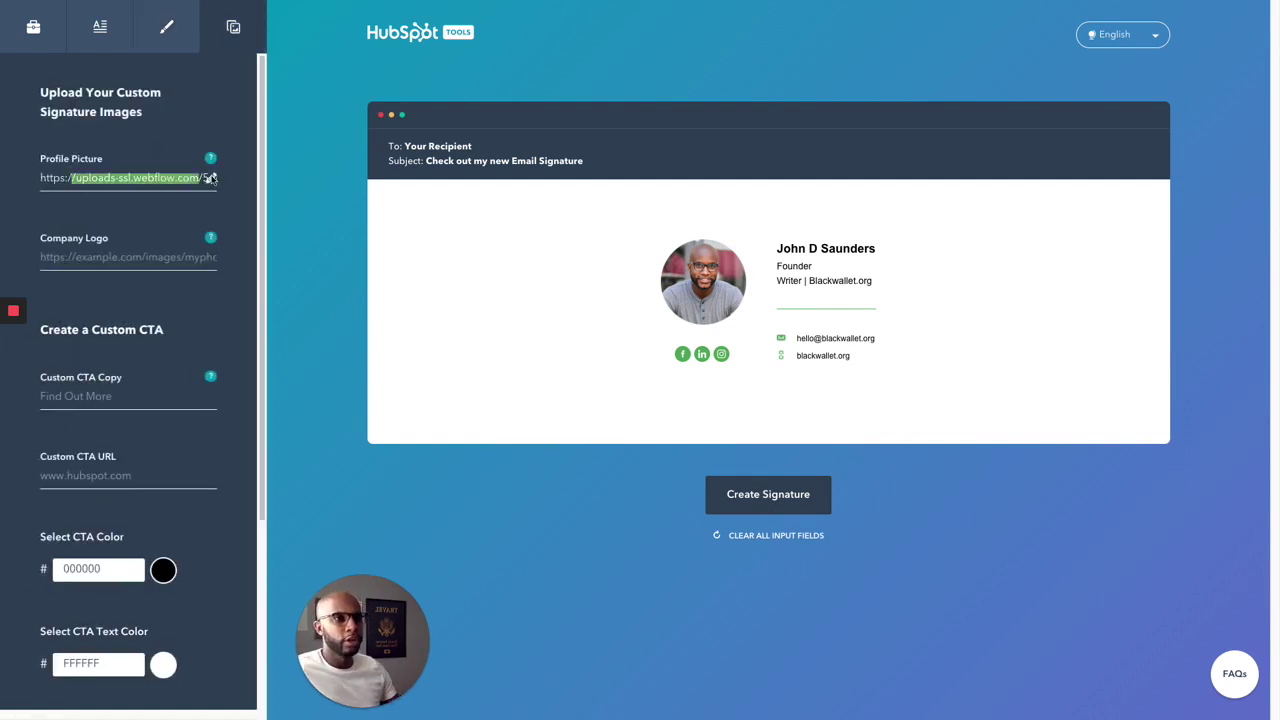
{"action": "key", "text": "ctrl+v"}
{"action": "triple_click", "coordinate": [160, 178]}
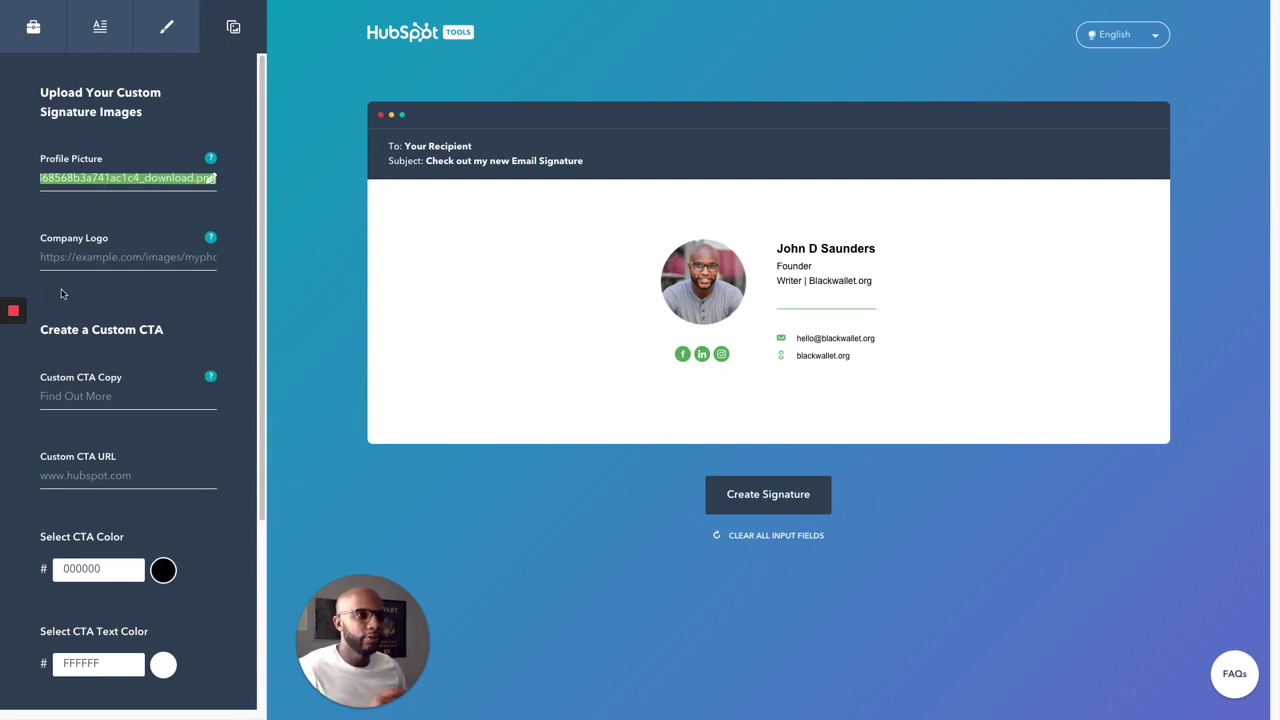
{"action": "left_click", "coordinate": [211, 257]}
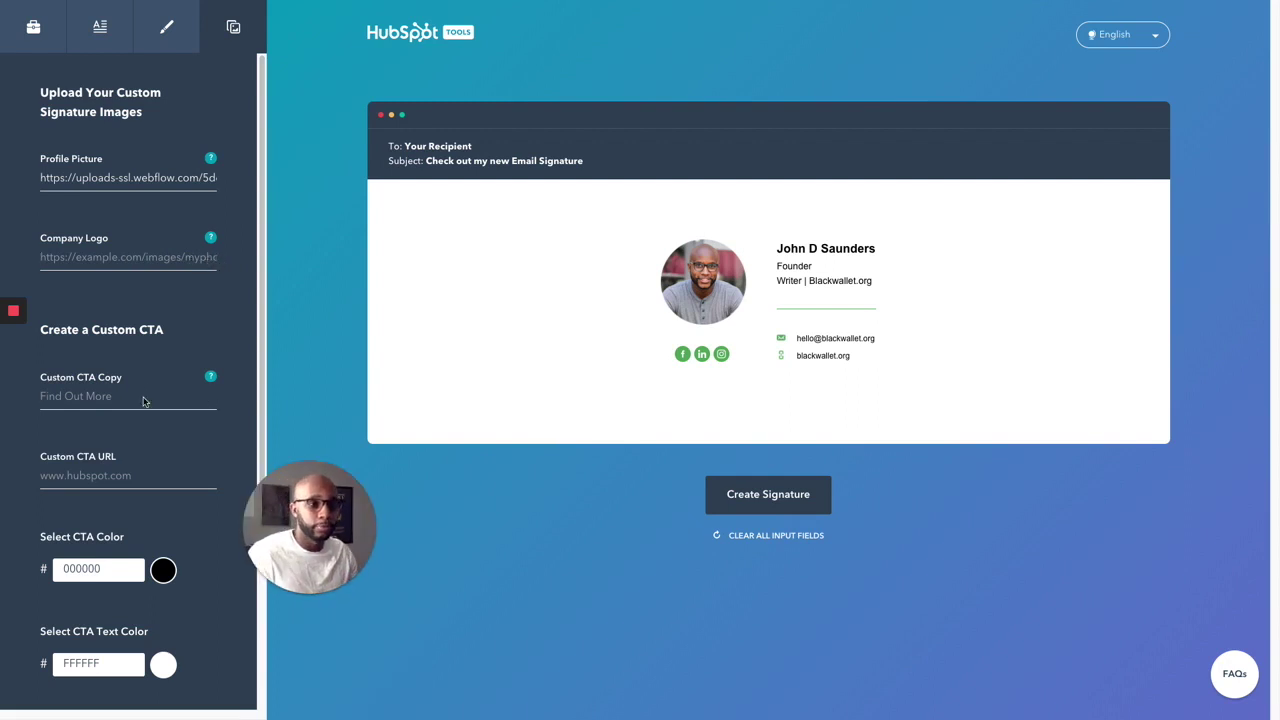
Step: Add a 5DD379 CTA reading 'Check out our most recent article' linking to blackwallet.org
{"action": "type", "text": "Chec"}
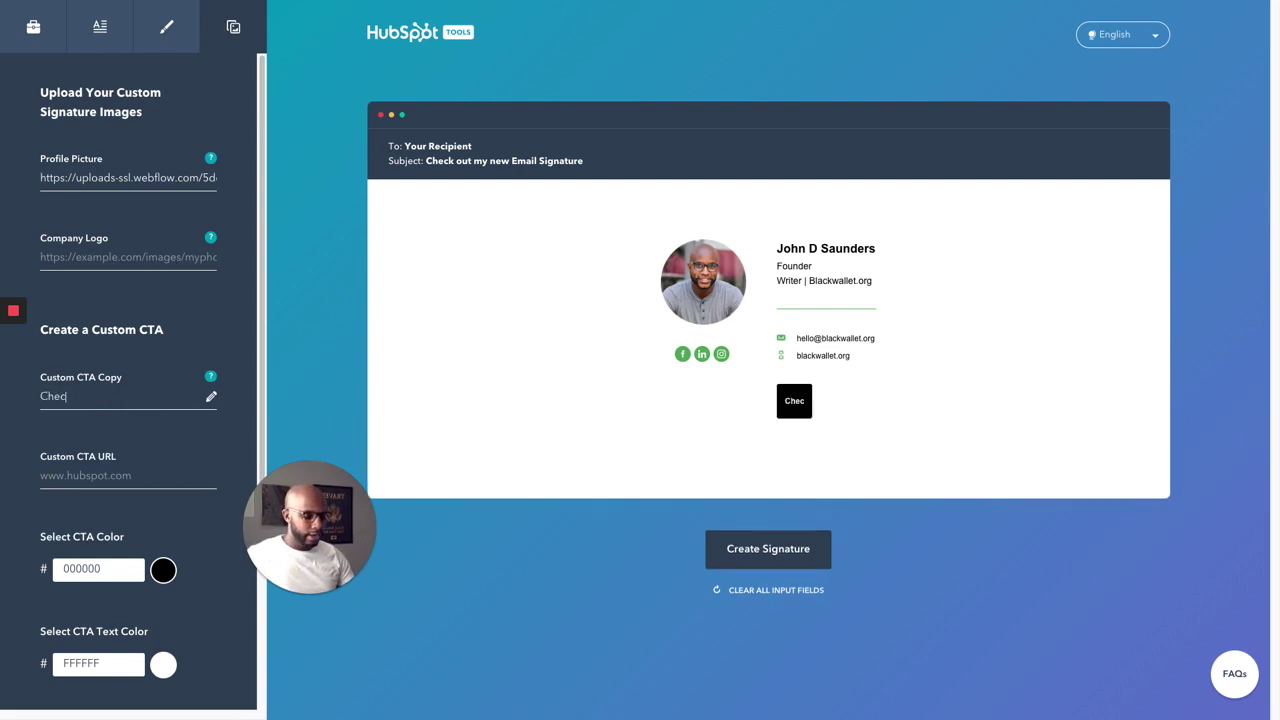
{"action": "type", "text": "k out our mos"}
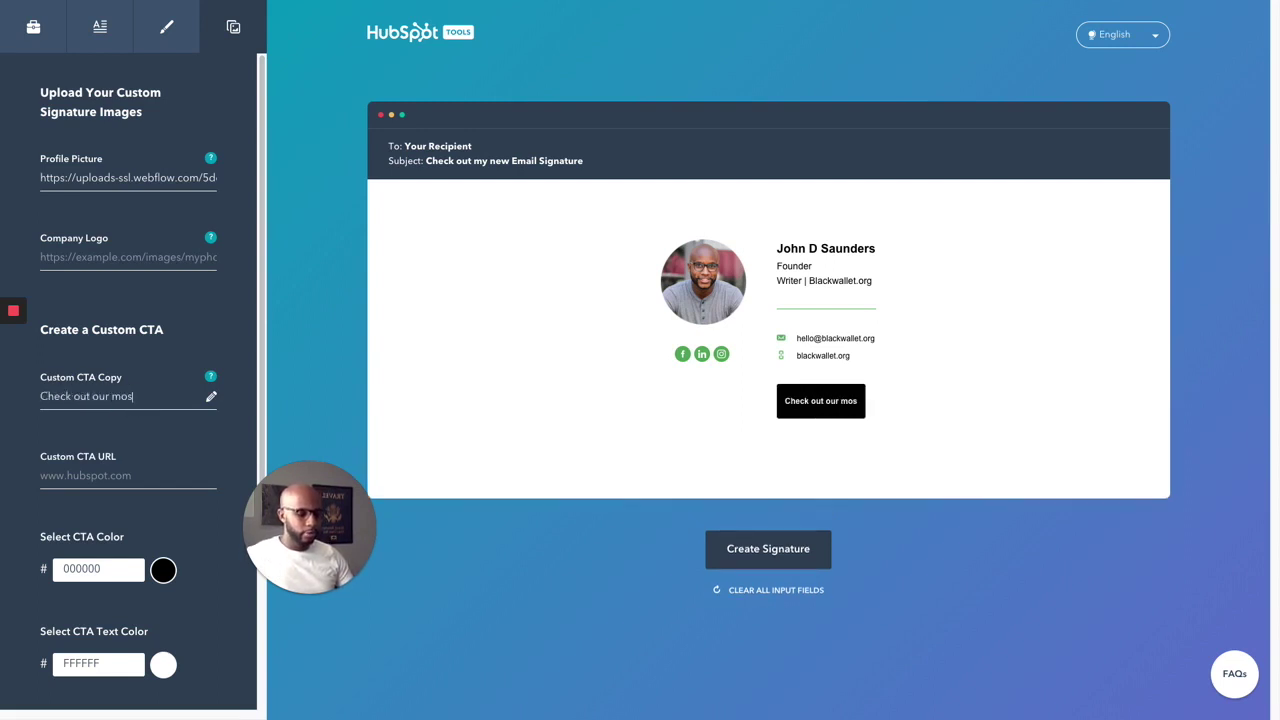
{"action": "type", "text": "t recent article"}
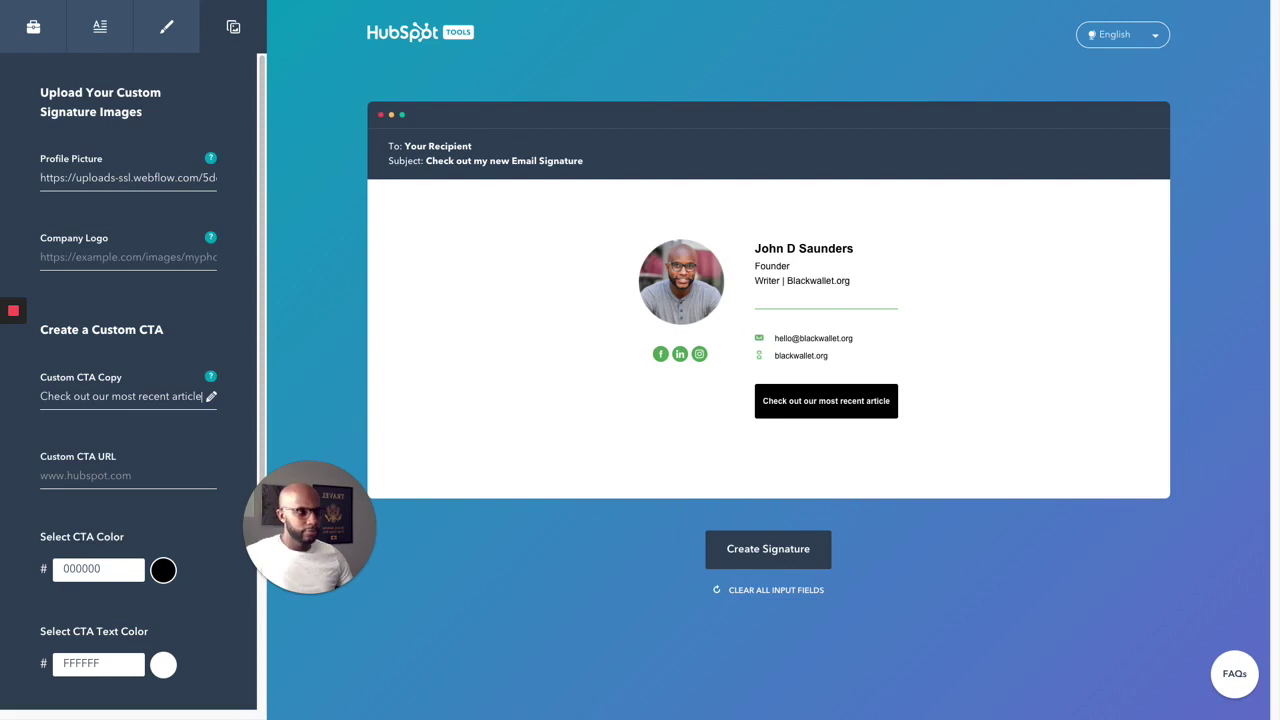
{"action": "left_click", "coordinate": [118, 470]}
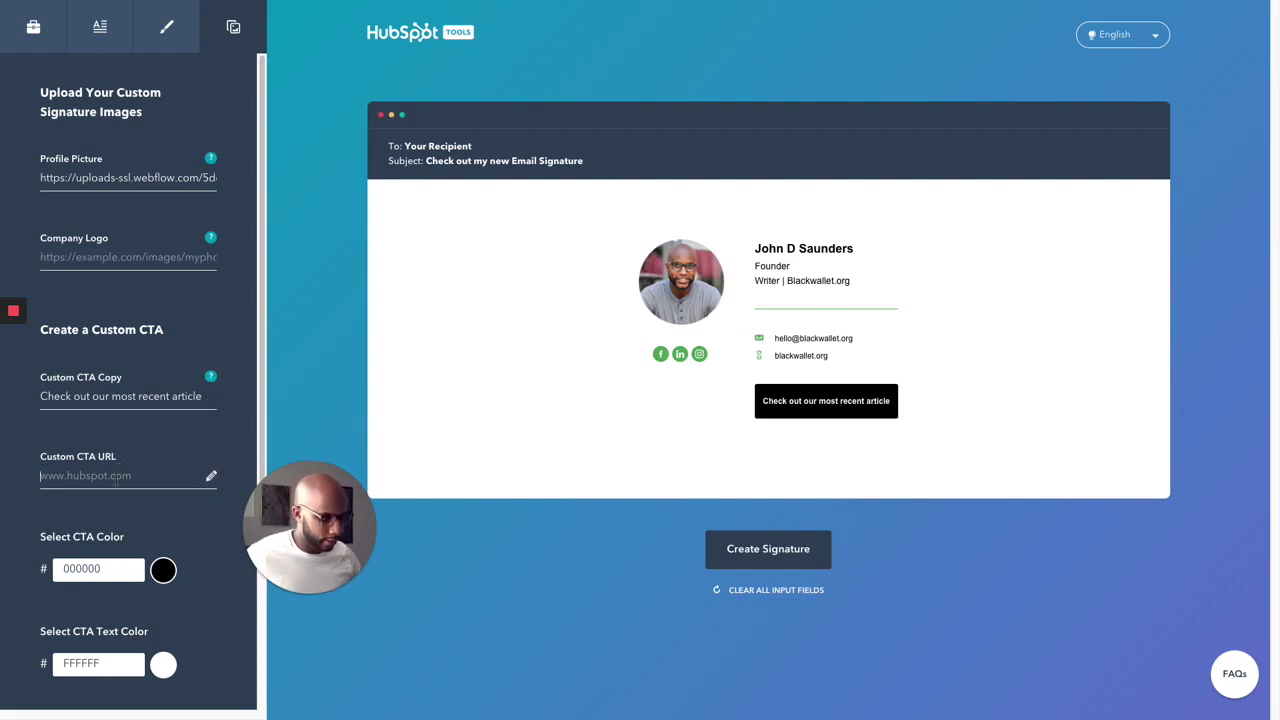
{"action": "type", "text": "blackwallet.org"}
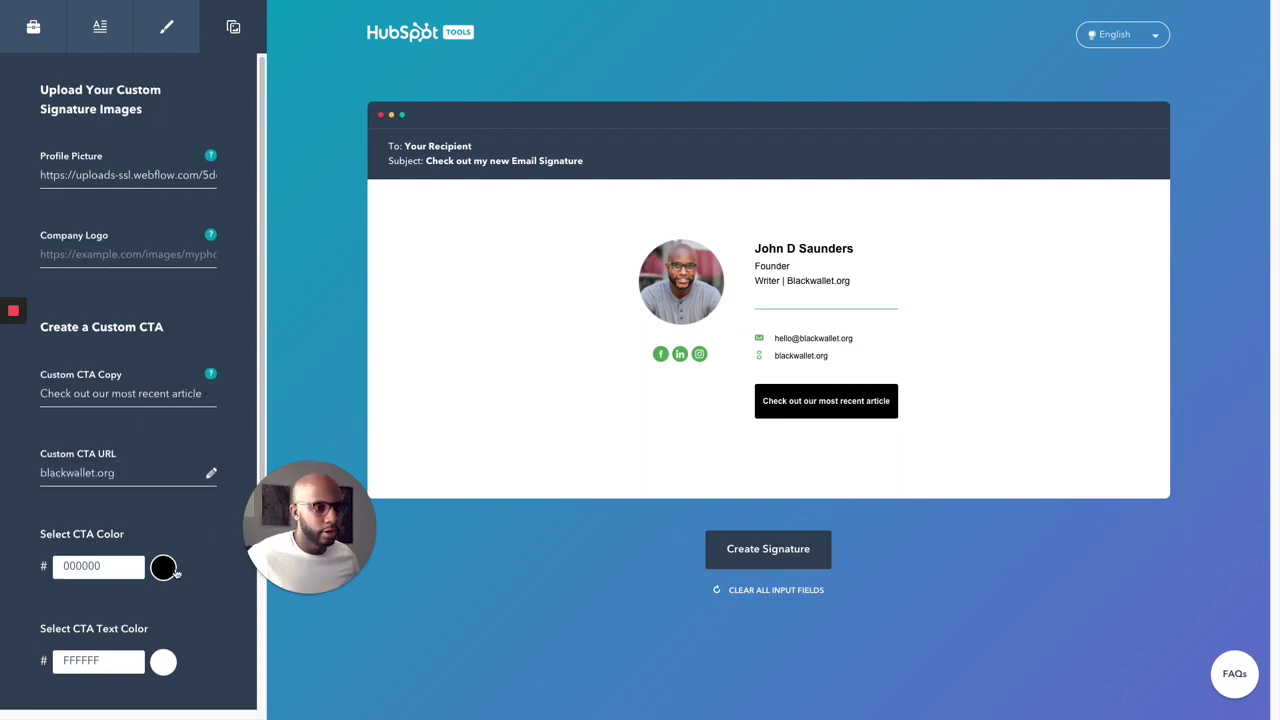
{"action": "left_click", "coordinate": [165, 569]}
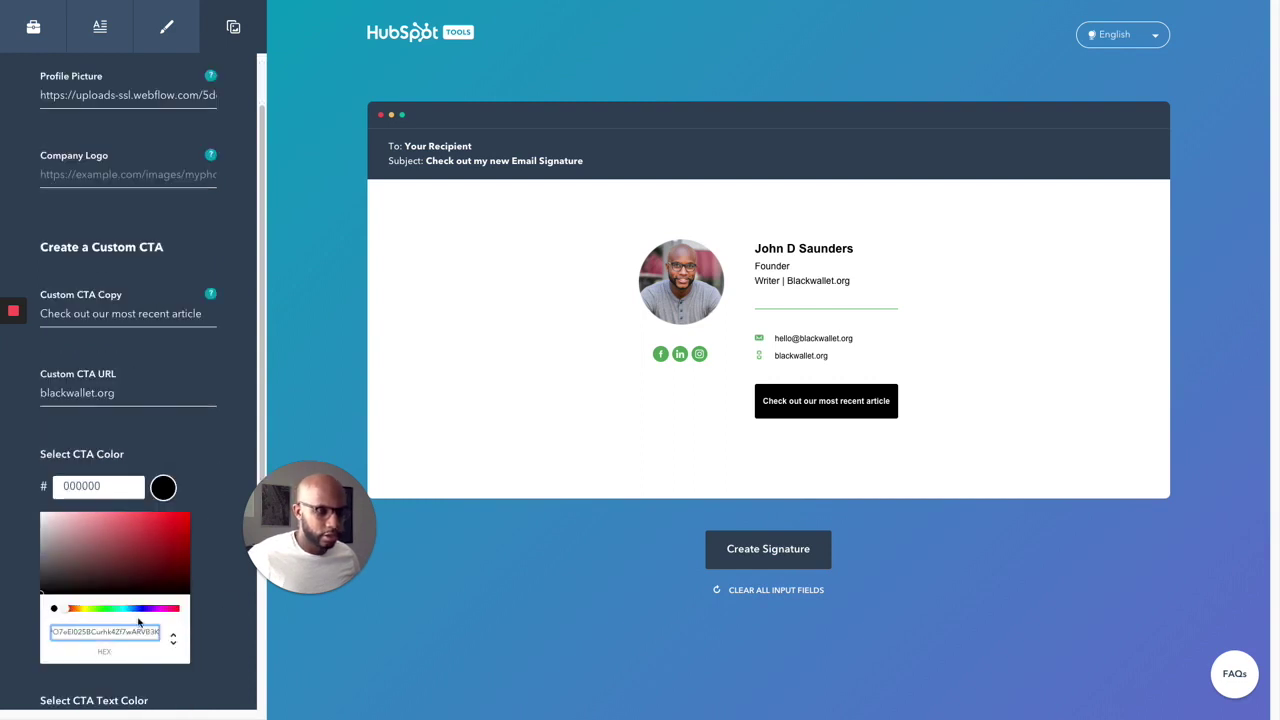
{"action": "type", "text": "#4C8D5C"}
{"action": "left_click_drag", "start_coordinate": [138, 540], "coordinate": [142, 533]}
{"action": "left_click", "coordinate": [123, 524]}
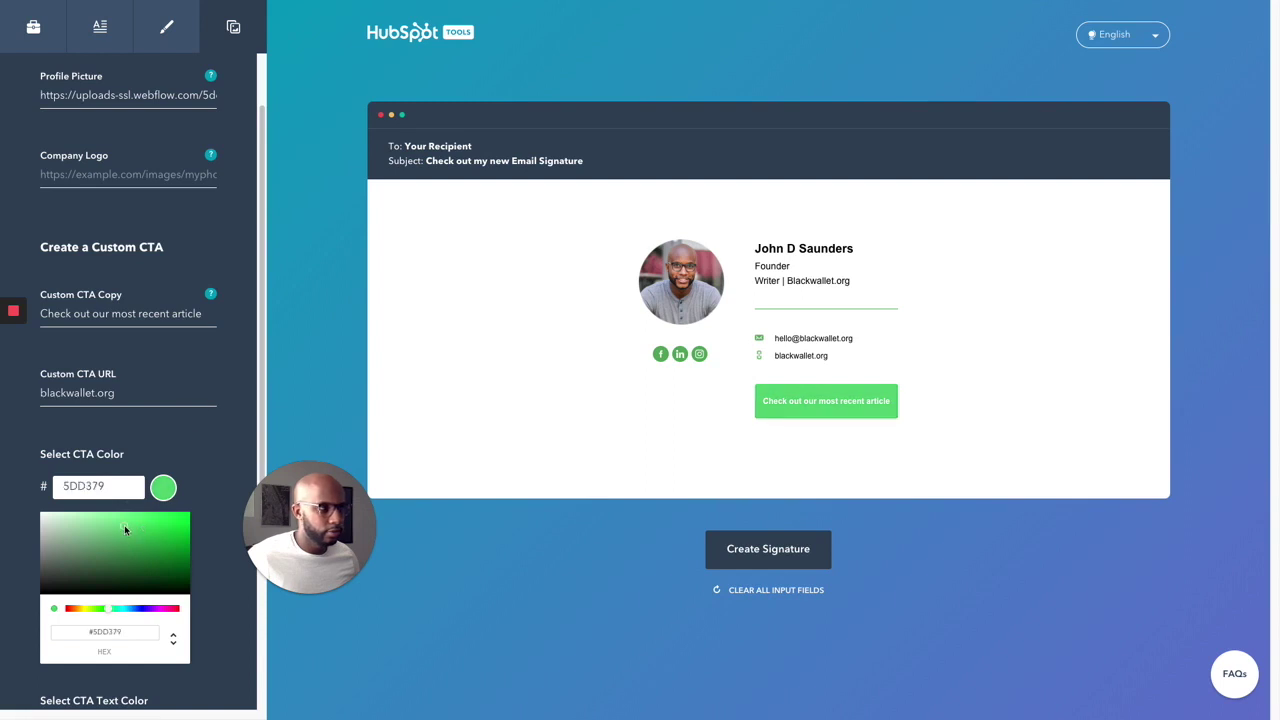
{"action": "left_click", "coordinate": [229, 423]}
{"action": "scroll", "coordinate": [143, 556], "scroll_direction": "down", "scroll_amount": 3}
{"action": "scroll", "coordinate": [143, 556], "scroll_direction": "down", "scroll_amount": 1}
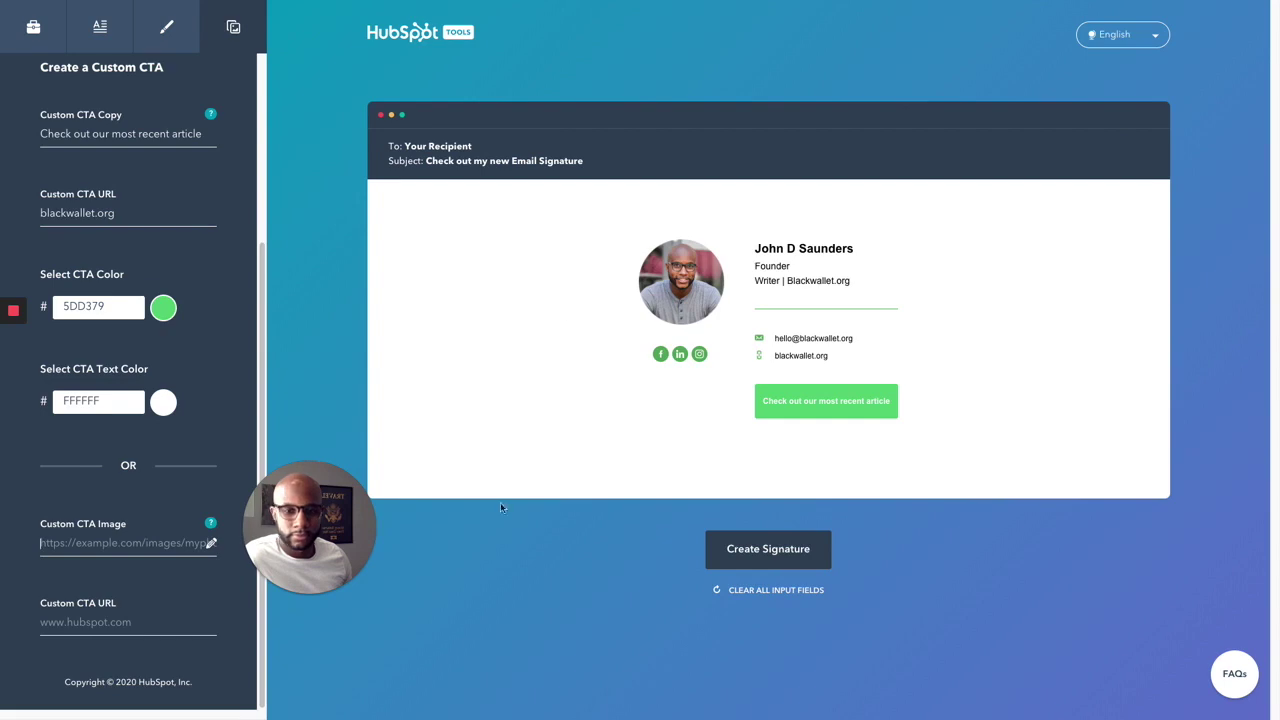
Step: Exit full screen and search Google for 'blackwallet org' in a new tab
{"action": "mouse_move", "coordinate": [216, 20]}
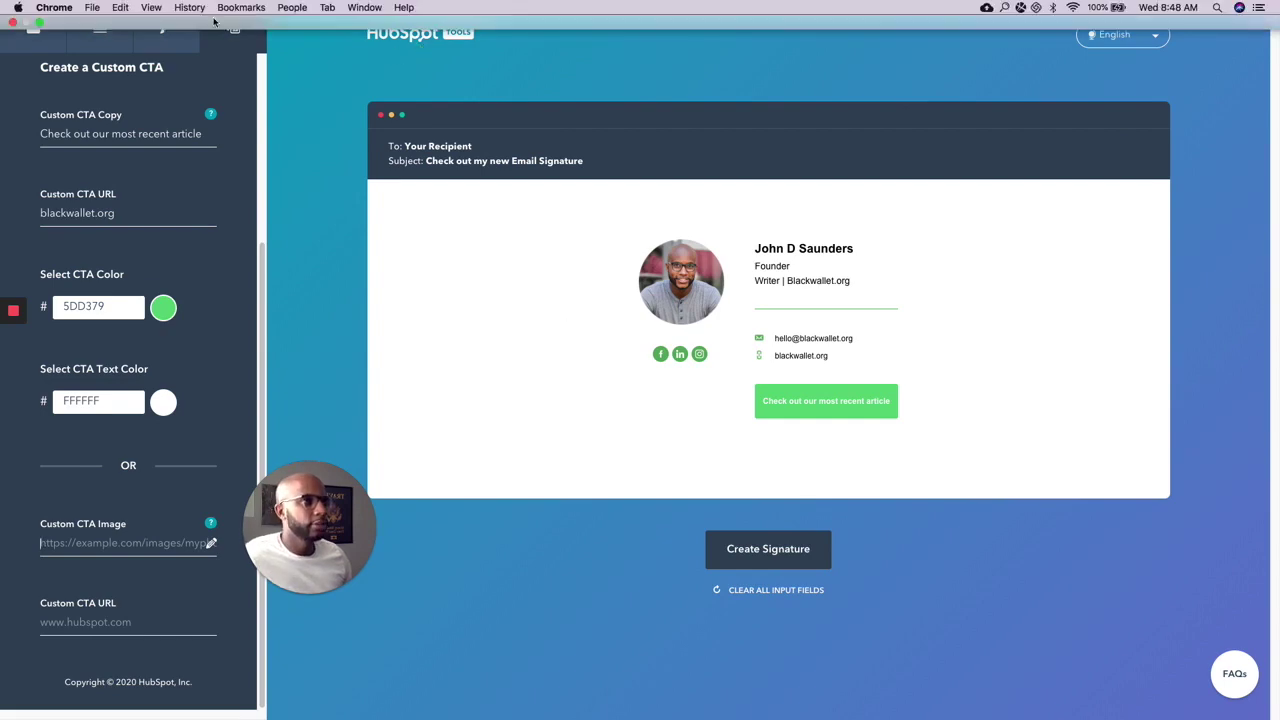
{"action": "left_click", "coordinate": [38, 20]}
{"action": "key", "text": "super+t"}
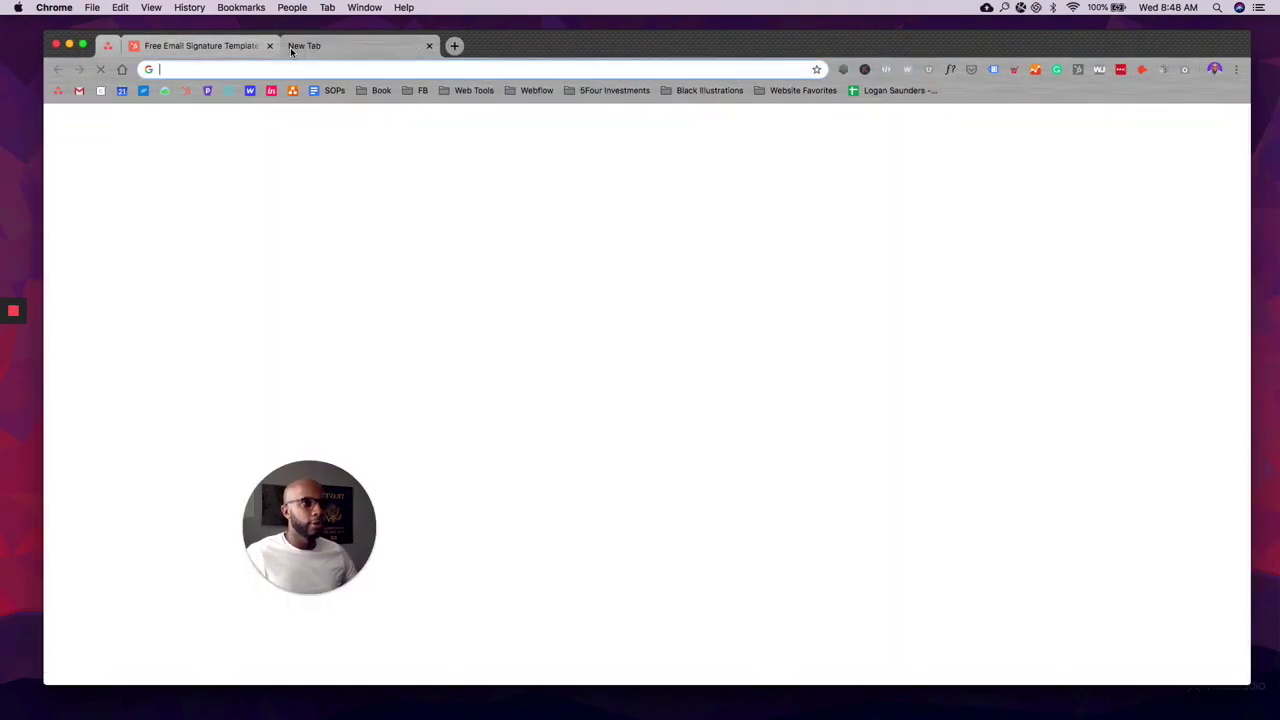
{"action": "type", "text": "5four"}
{"action": "key", "text": "BackSpace"}
{"action": "key", "text": "BackSpace"}
{"action": "key", "text": "BackSpace"}
{"action": "key", "text": "BackSpace"}
{"action": "key", "text": "BackSpace"}
{"action": "key", "text": "BackSpace"}
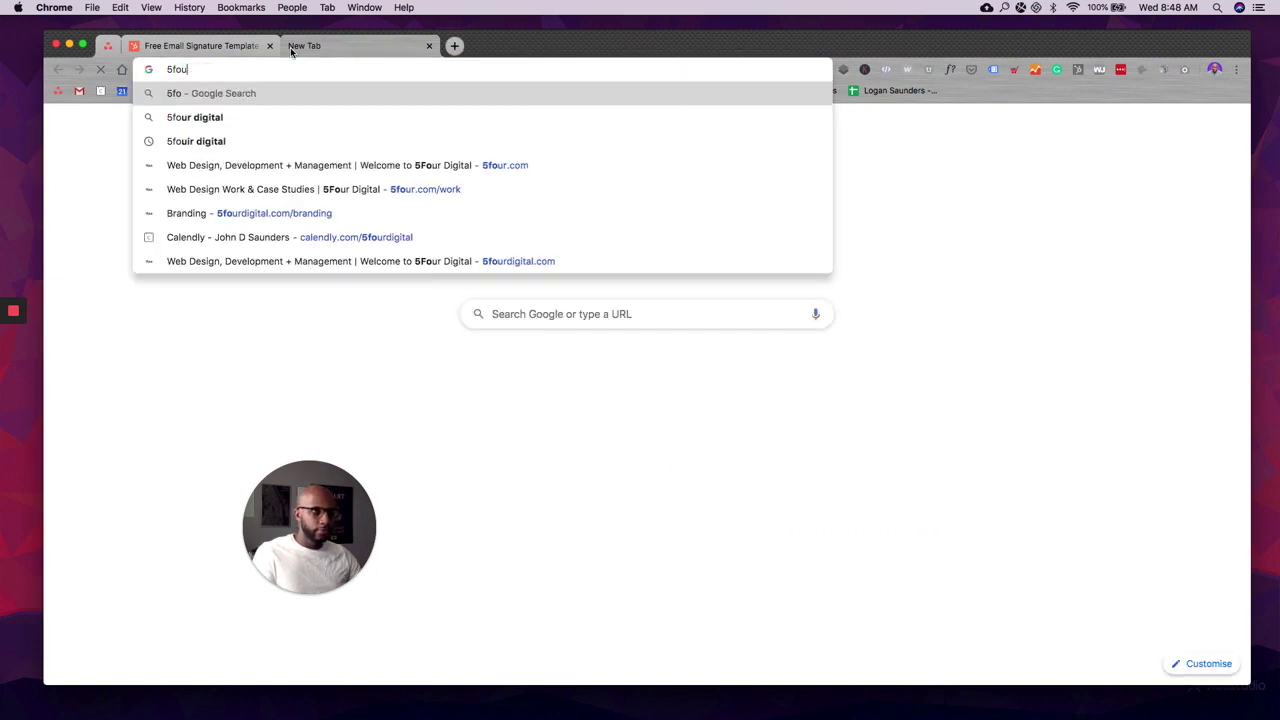
{"action": "type", "text": "blackwall"}
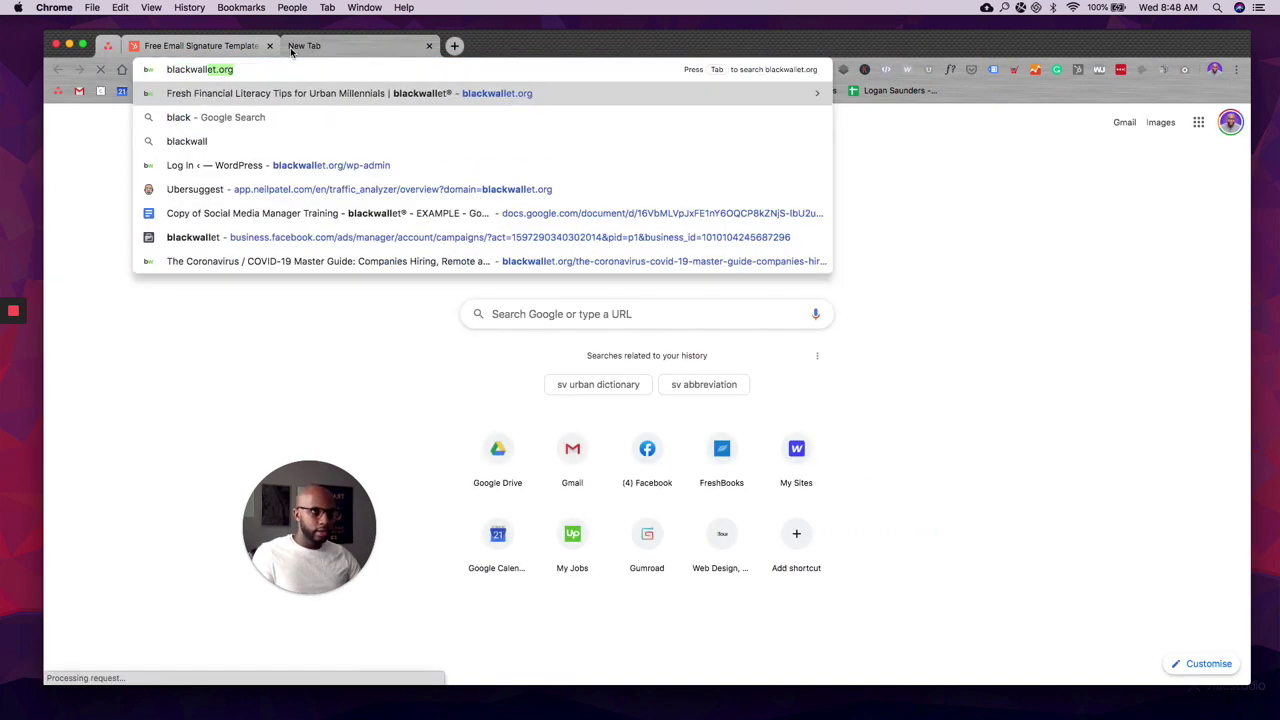
{"action": "type", "text": "et org"}
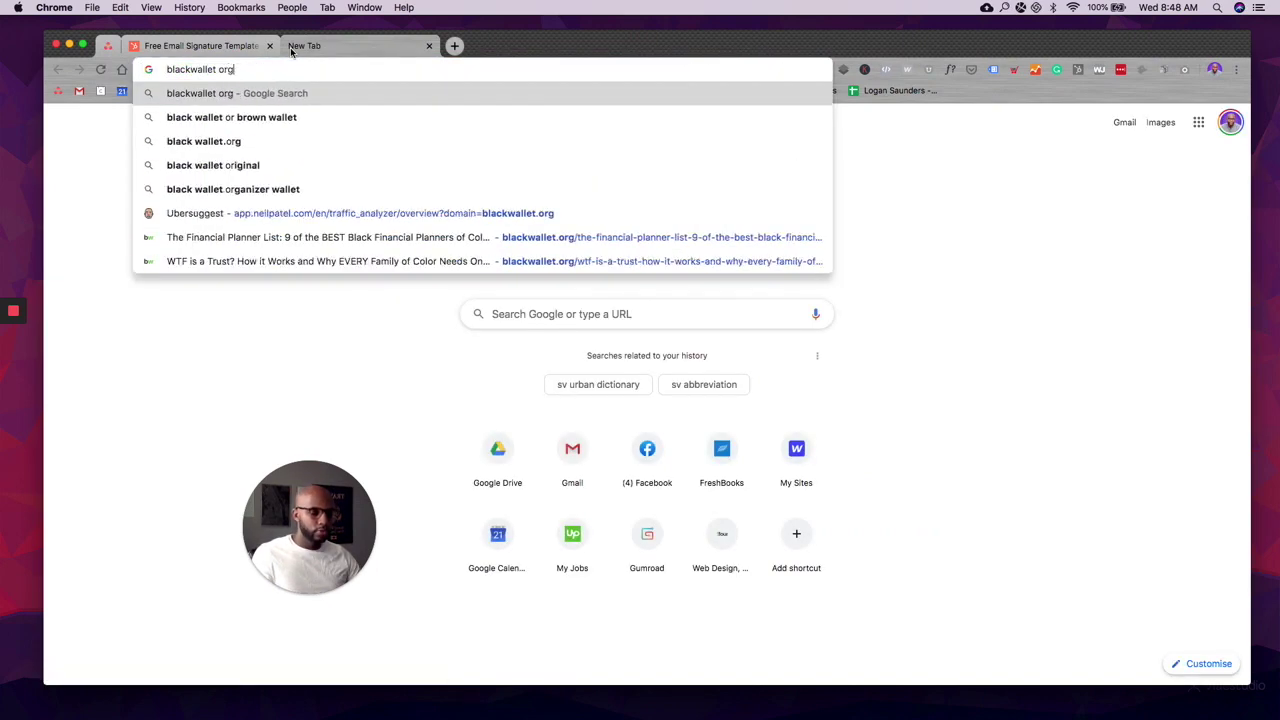
{"action": "key", "text": "Return"}
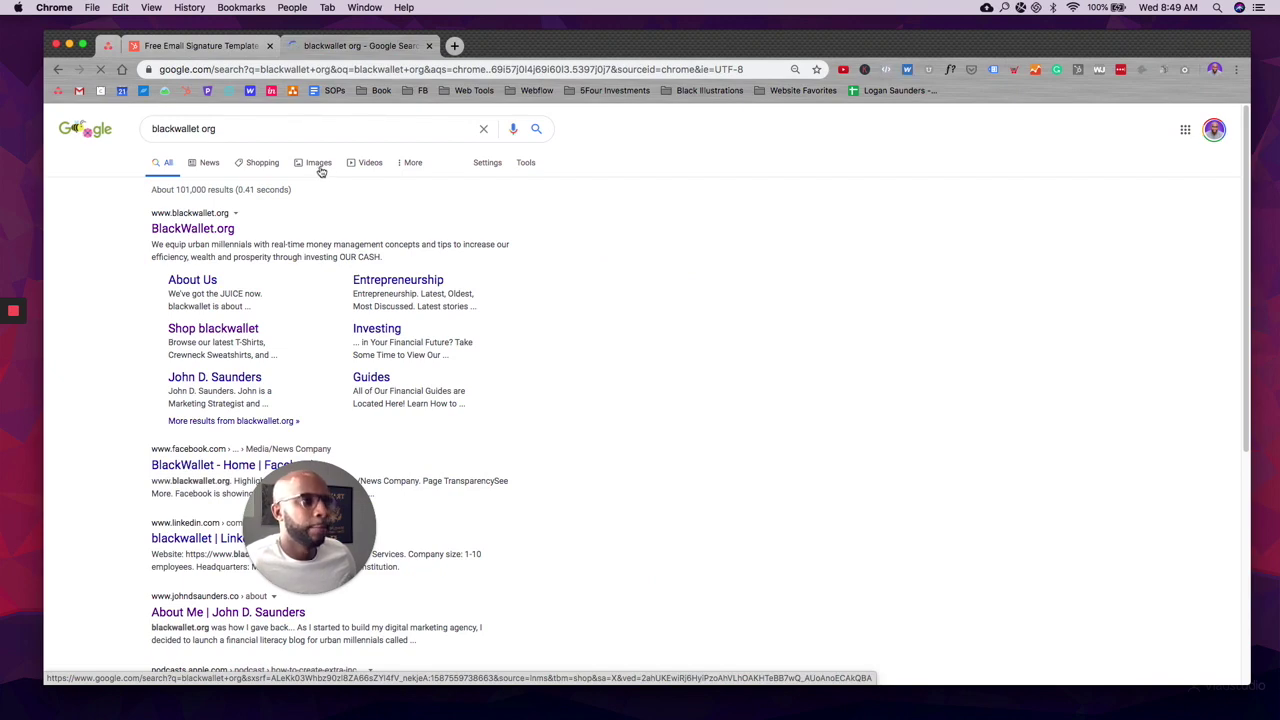
Step: Find the blackwallet logo in the image results and copy its image address
{"action": "left_click", "coordinate": [315, 165]}
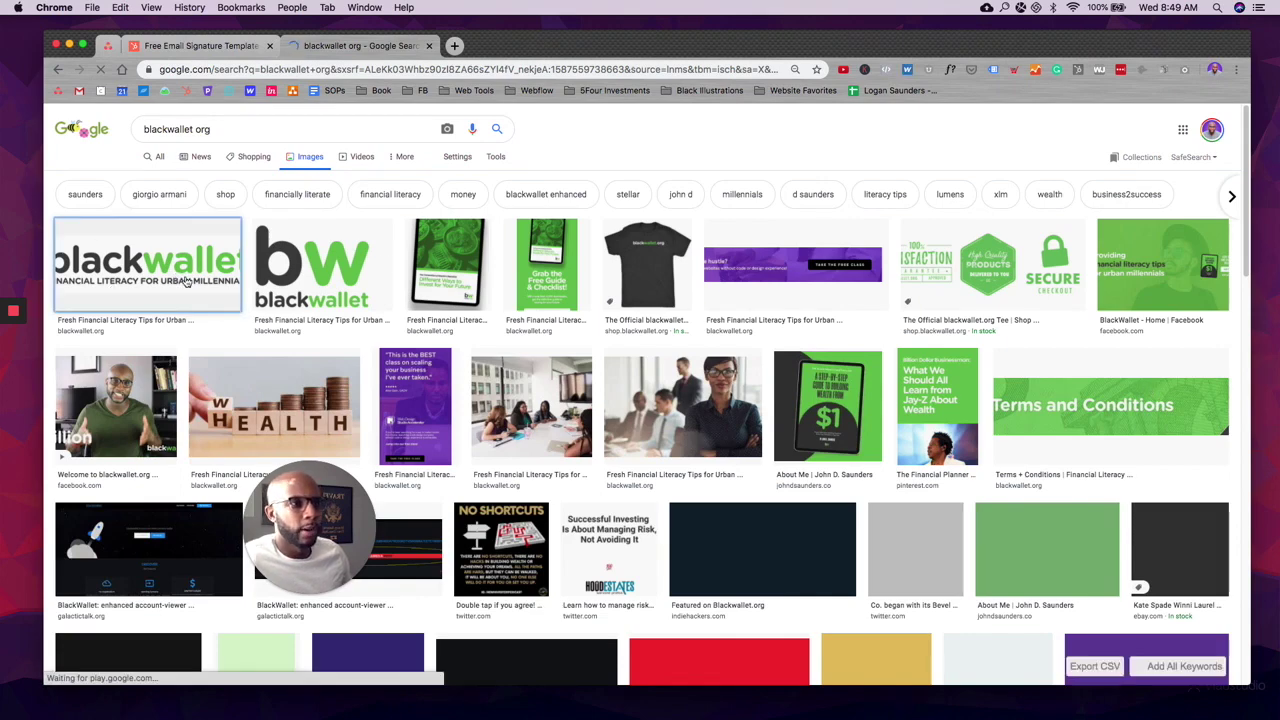
{"action": "left_click", "coordinate": [186, 282]}
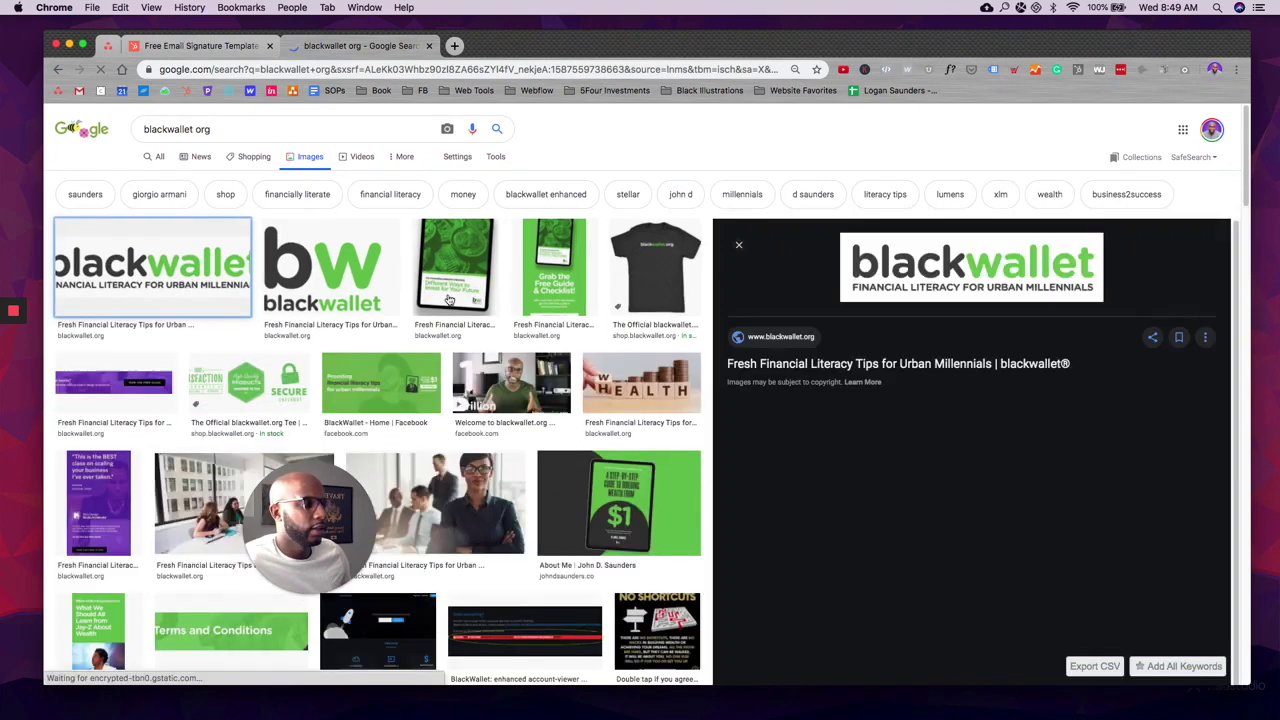
{"action": "right_click", "coordinate": [1048, 278]}
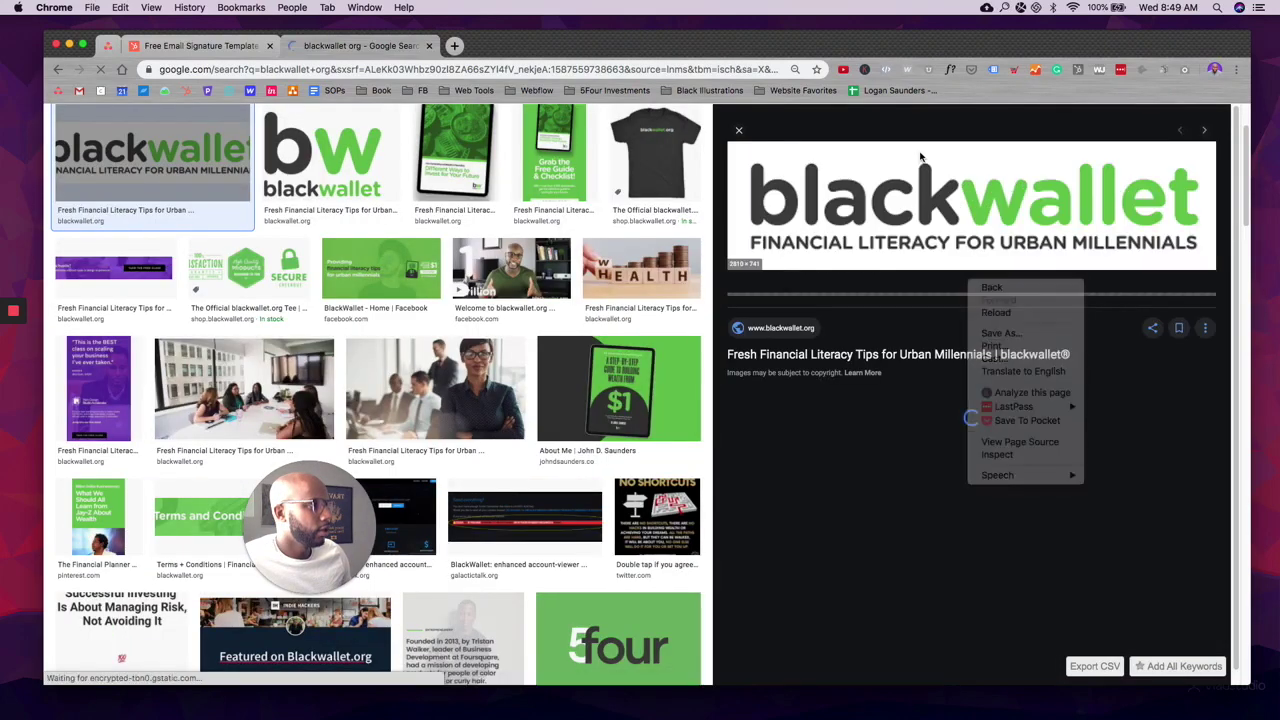
{"action": "right_click", "coordinate": [923, 154]}
{"action": "left_click", "coordinate": [925, 173]}
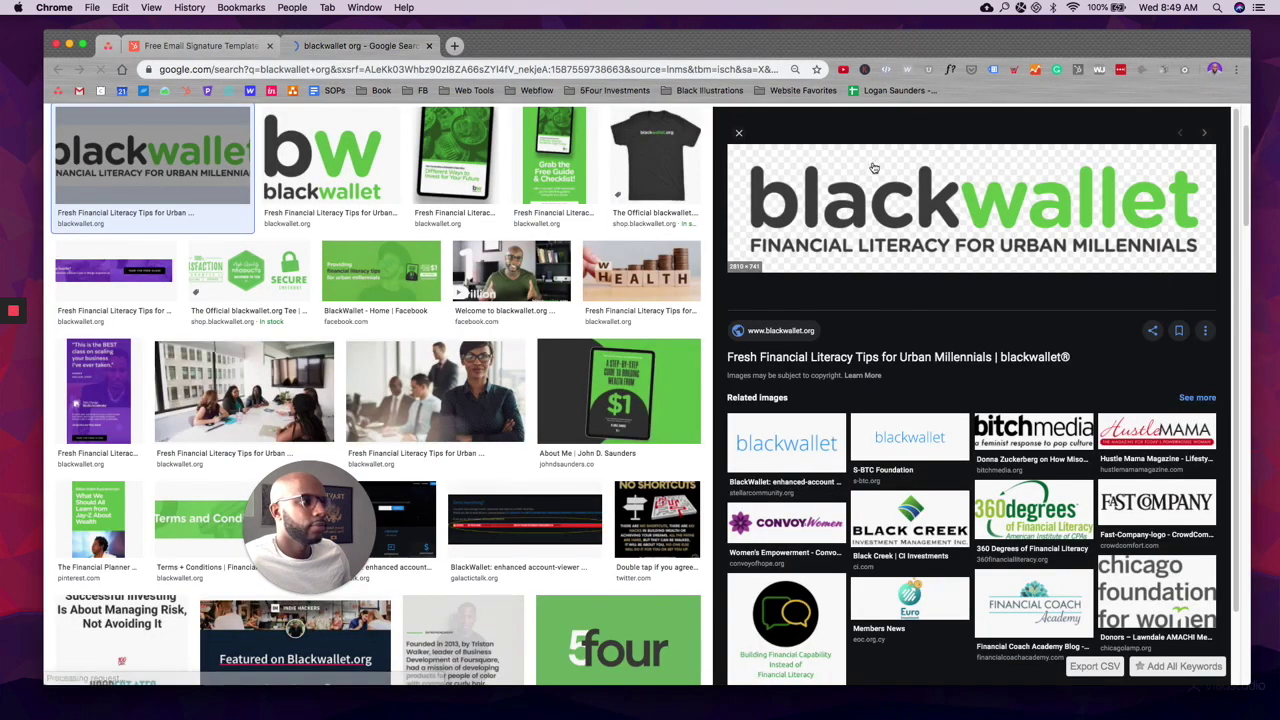
{"action": "right_click", "coordinate": [879, 189]}
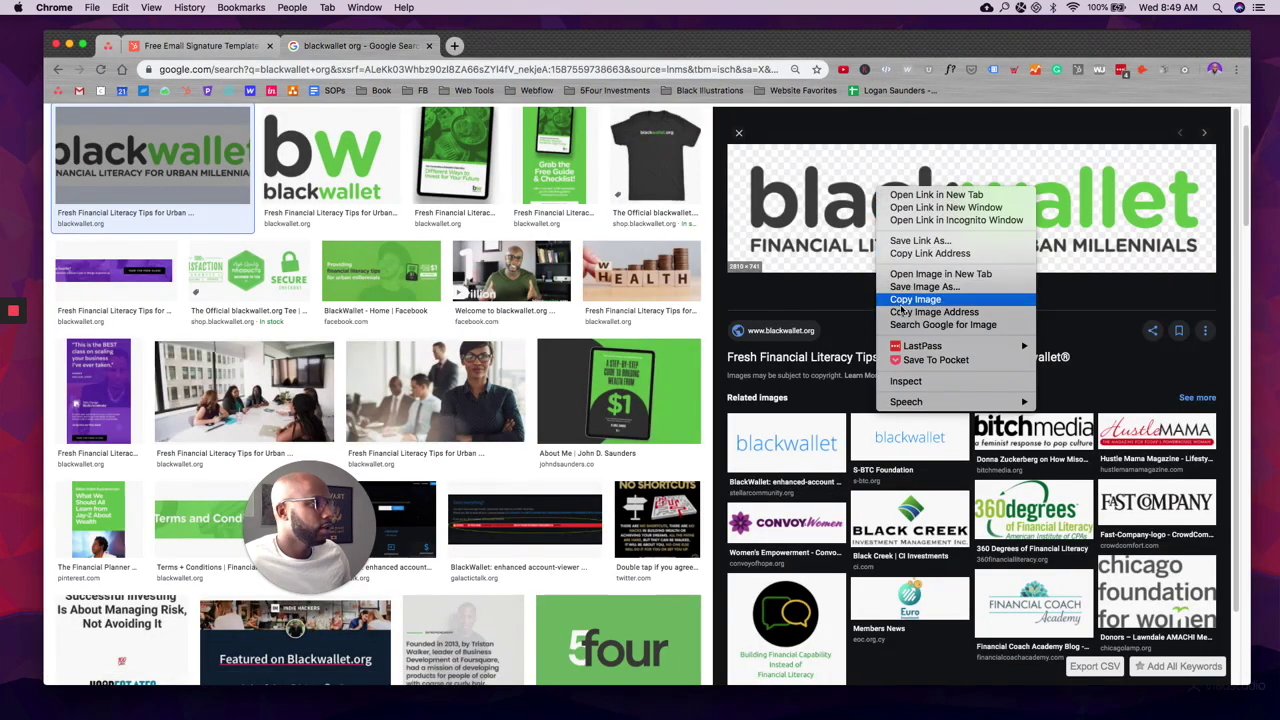
{"action": "left_click", "coordinate": [934, 312]}
Step: Paste the copied blackwallet logo address into the Company Logo field
{"action": "left_click", "coordinate": [141, 44]}
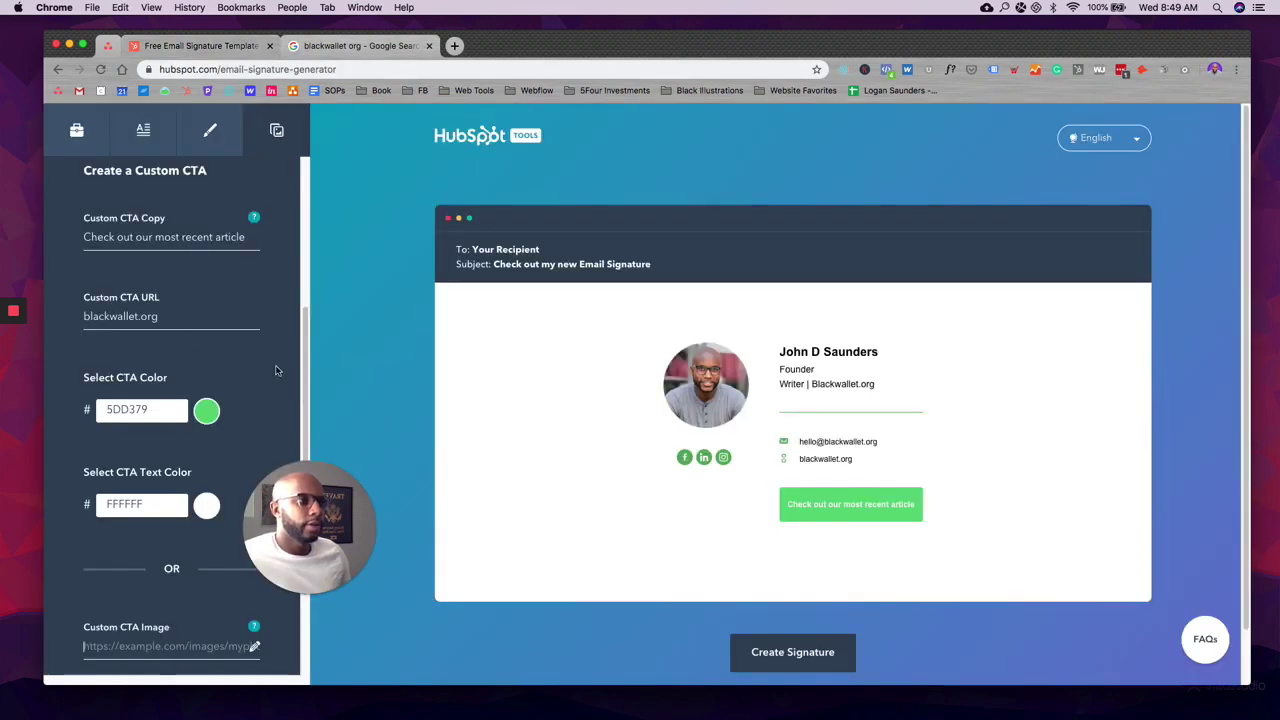
{"action": "scroll", "coordinate": [180, 518], "scroll_direction": "up", "scroll_amount": 5}
{"action": "scroll", "coordinate": [180, 518], "scroll_direction": "down", "scroll_amount": 5}
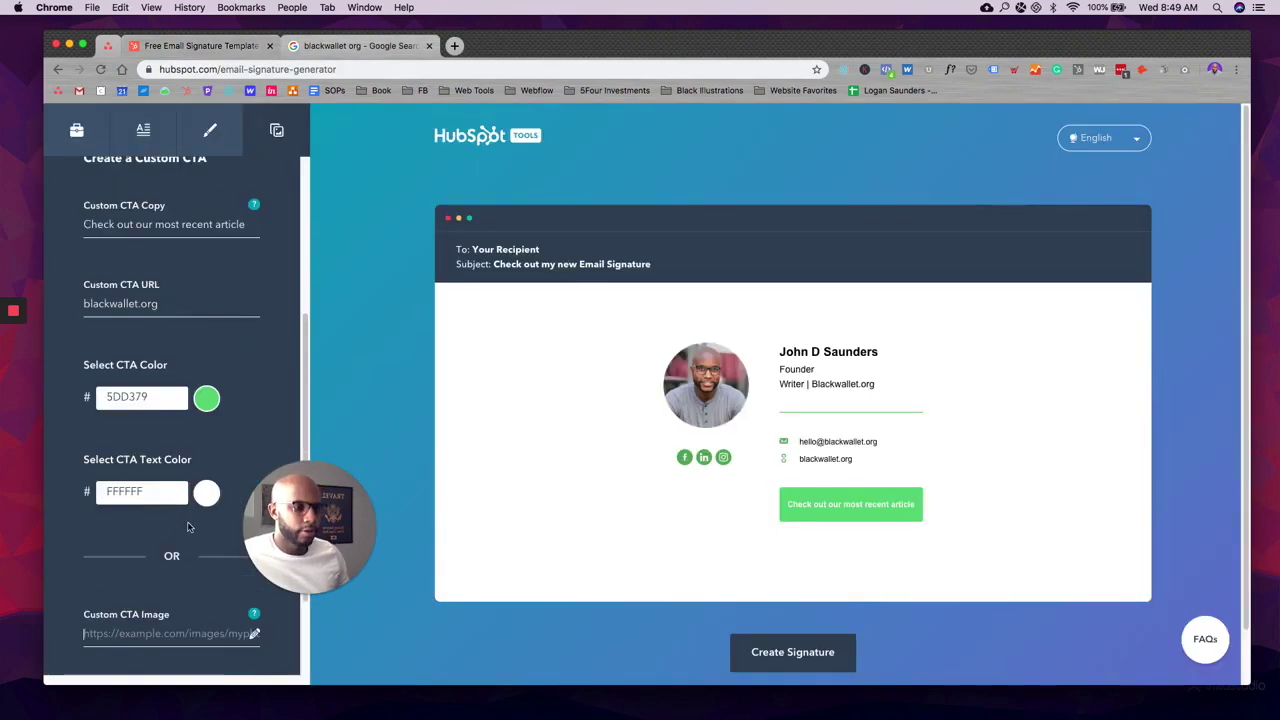
{"action": "scroll", "coordinate": [180, 518], "scroll_direction": "up", "scroll_amount": 5}
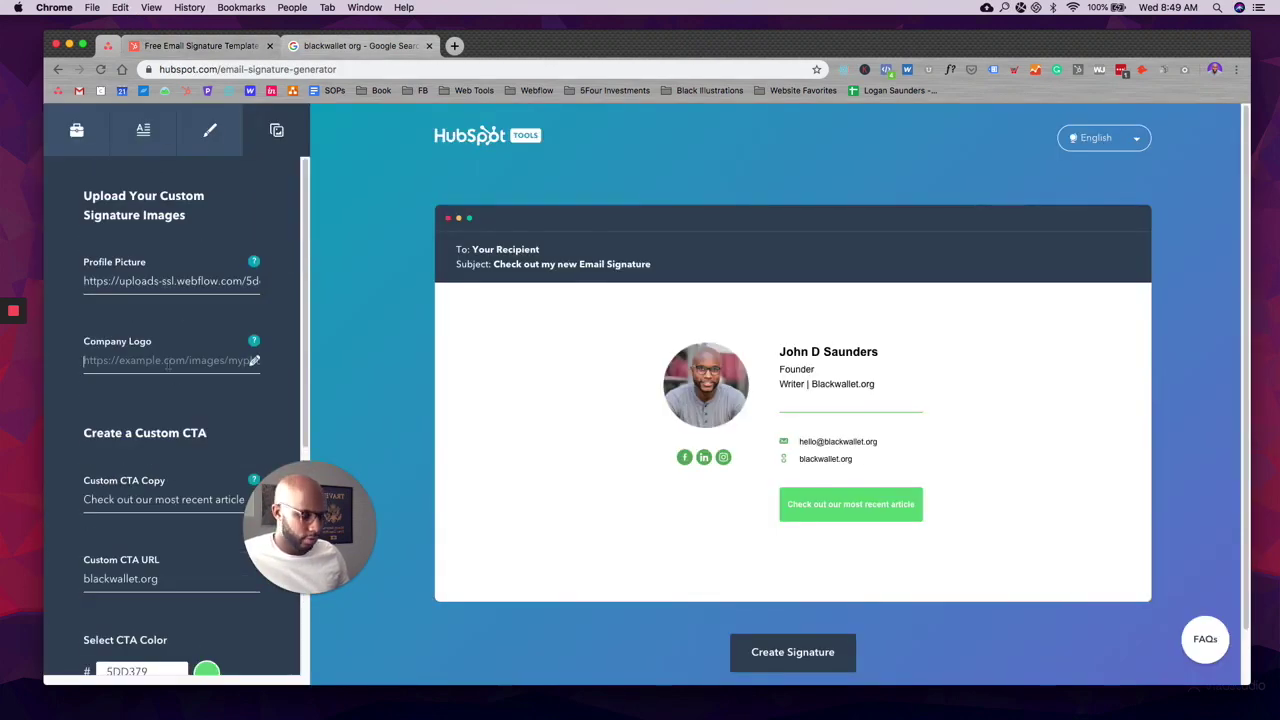
{"action": "key", "text": "super+v"}
{"action": "key", "text": "Tab"}
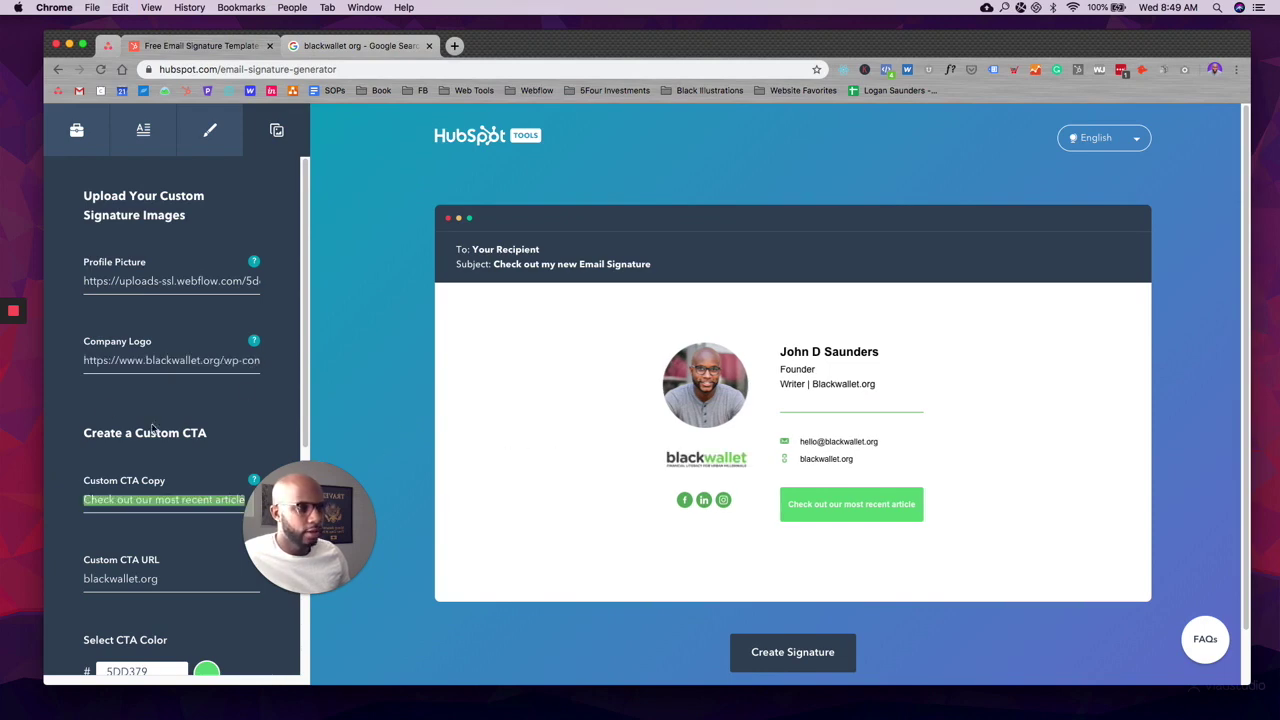
{"action": "scroll", "coordinate": [160, 431], "scroll_direction": "down", "scroll_amount": 3}
{"action": "scroll", "coordinate": [165, 426], "scroll_direction": "down", "scroll_amount": 8}
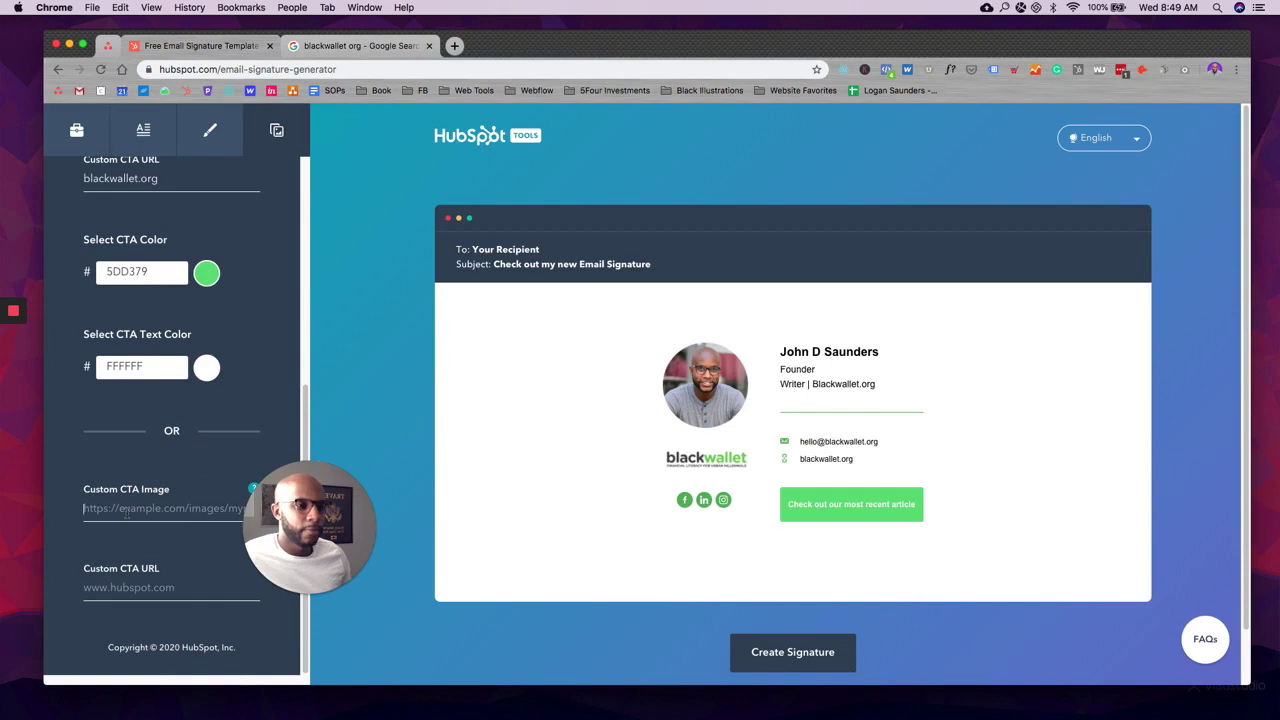
{"action": "left_click", "coordinate": [333, 47]}
{"action": "scroll", "coordinate": [365, 300], "scroll_direction": "up", "scroll_amount": 2}
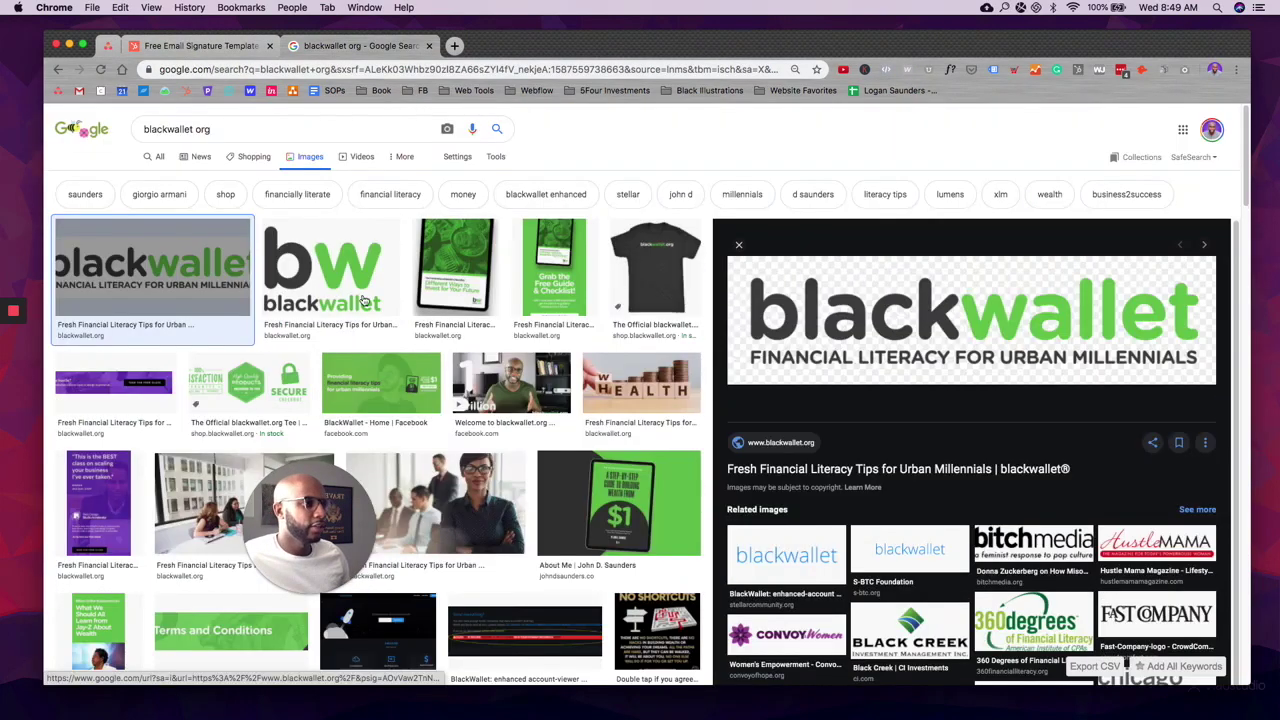
Step: Copy the green $1 guide image's address and paste it as the custom CTA image
{"action": "left_click", "coordinate": [612, 530]}
{"action": "right_click", "coordinate": [1032, 285]}
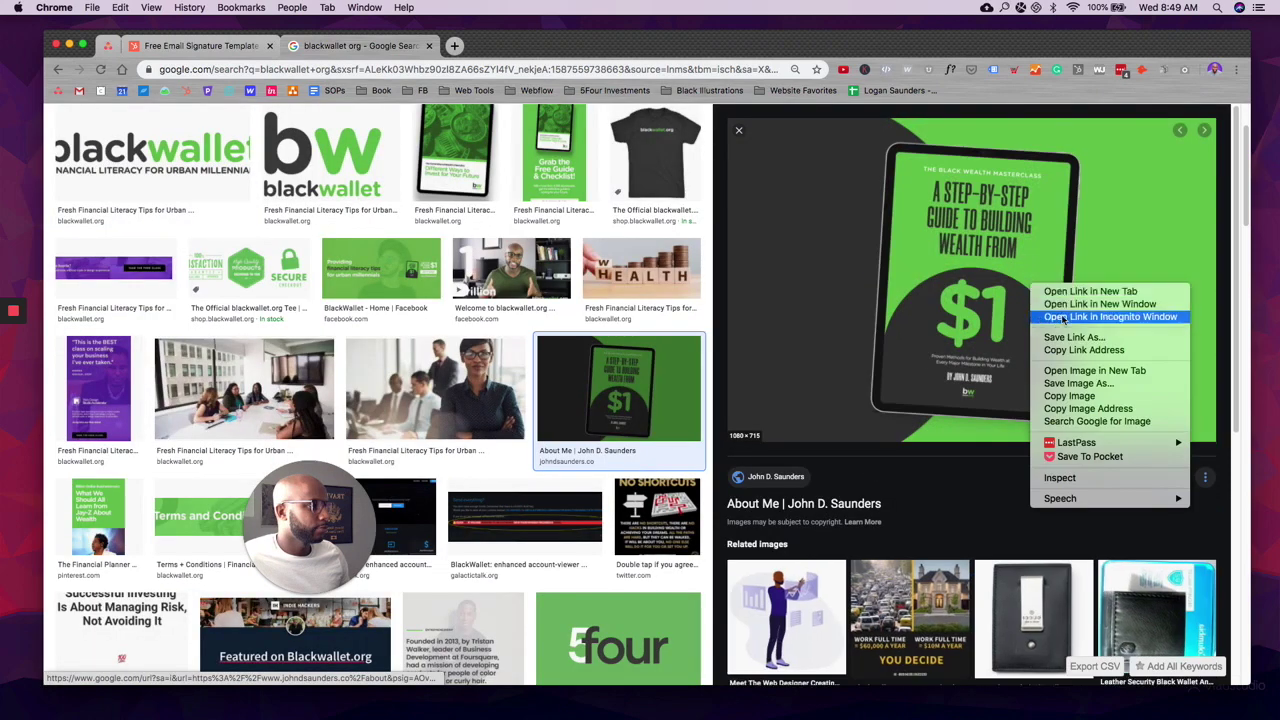
{"action": "left_click", "coordinate": [1087, 409]}
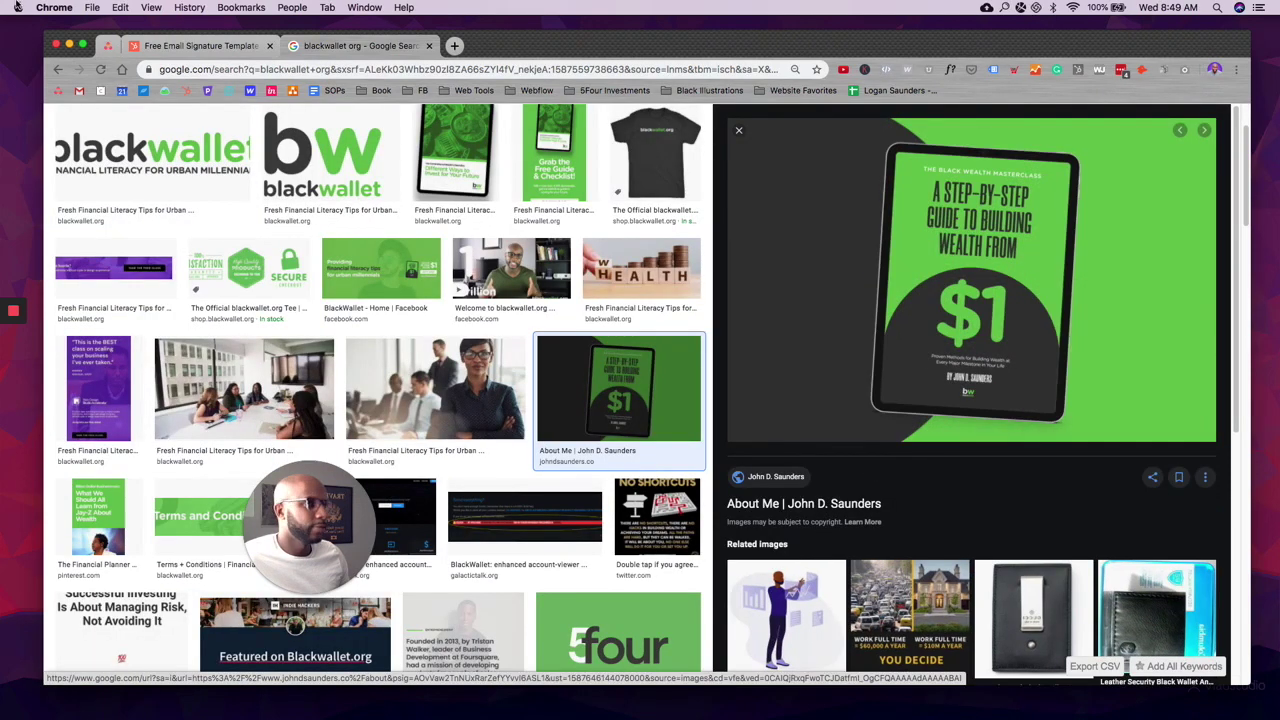
{"action": "left_click", "coordinate": [154, 51]}
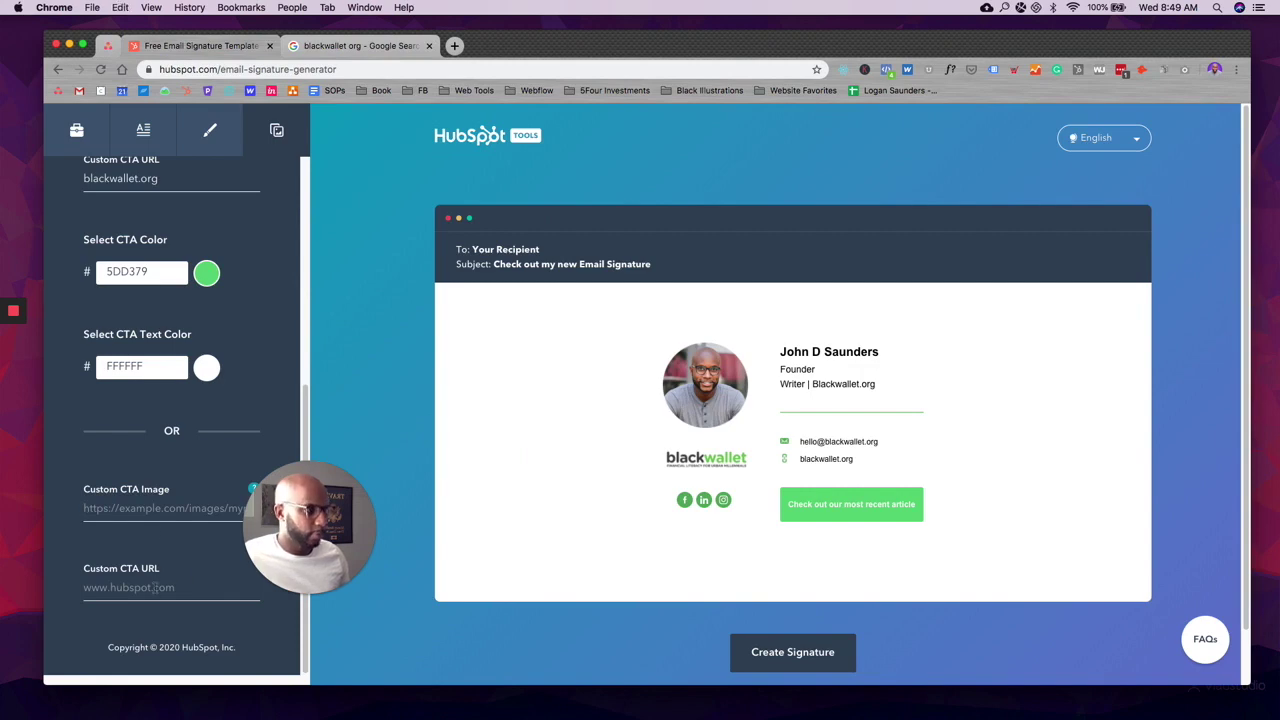
{"action": "left_click", "coordinate": [160, 508]}
{"action": "key", "text": "super+v"}
{"action": "scroll", "coordinate": [305, 586], "scroll_direction": "down", "scroll_amount": 3}
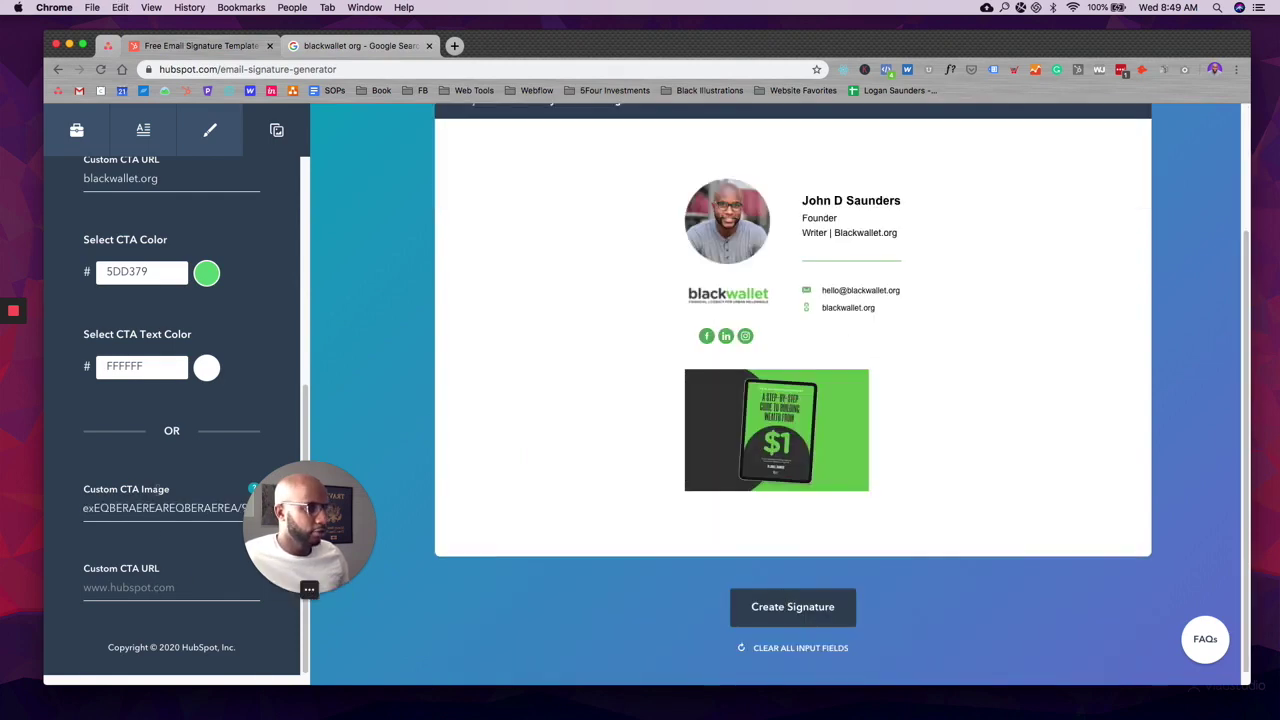
{"action": "key", "text": "super+a"}
{"action": "key", "text": "BackSpace"}
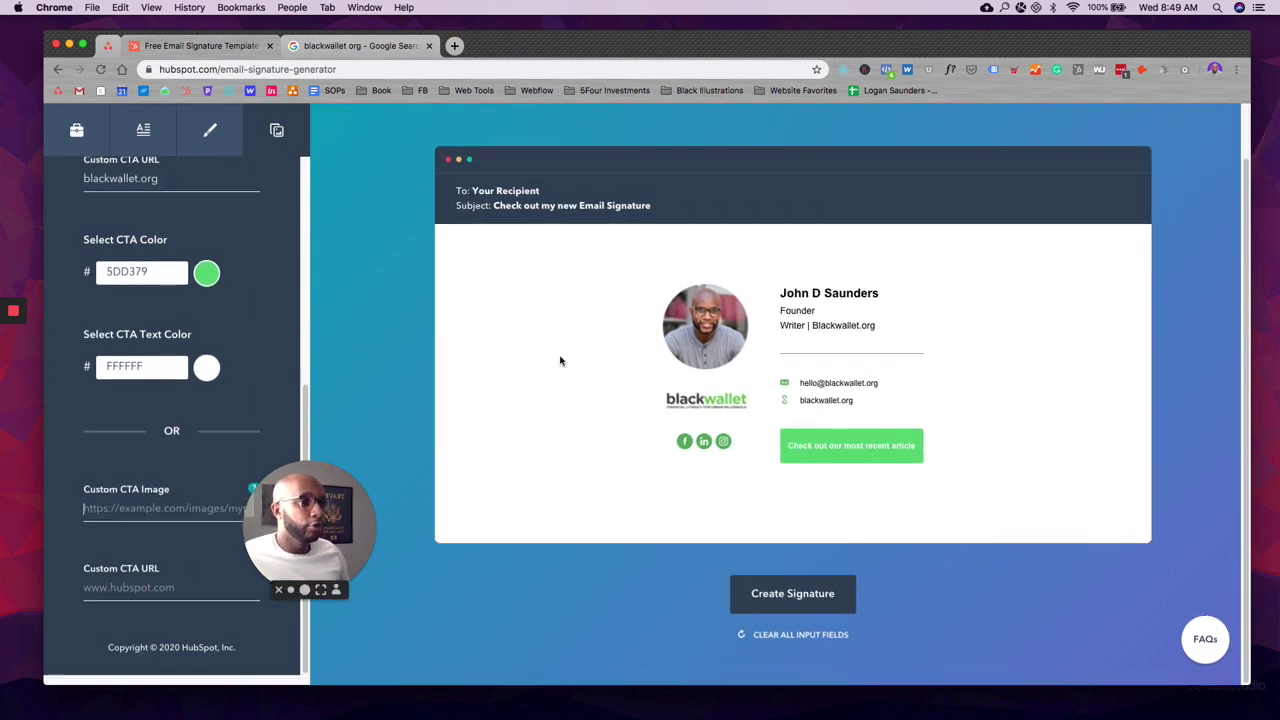
Step: Generate the finished blackwallet signature and copy it to the clipboard
{"action": "left_click", "coordinate": [790, 594]}
{"action": "scroll", "coordinate": [669, 557], "scroll_direction": "down", "scroll_amount": 1}
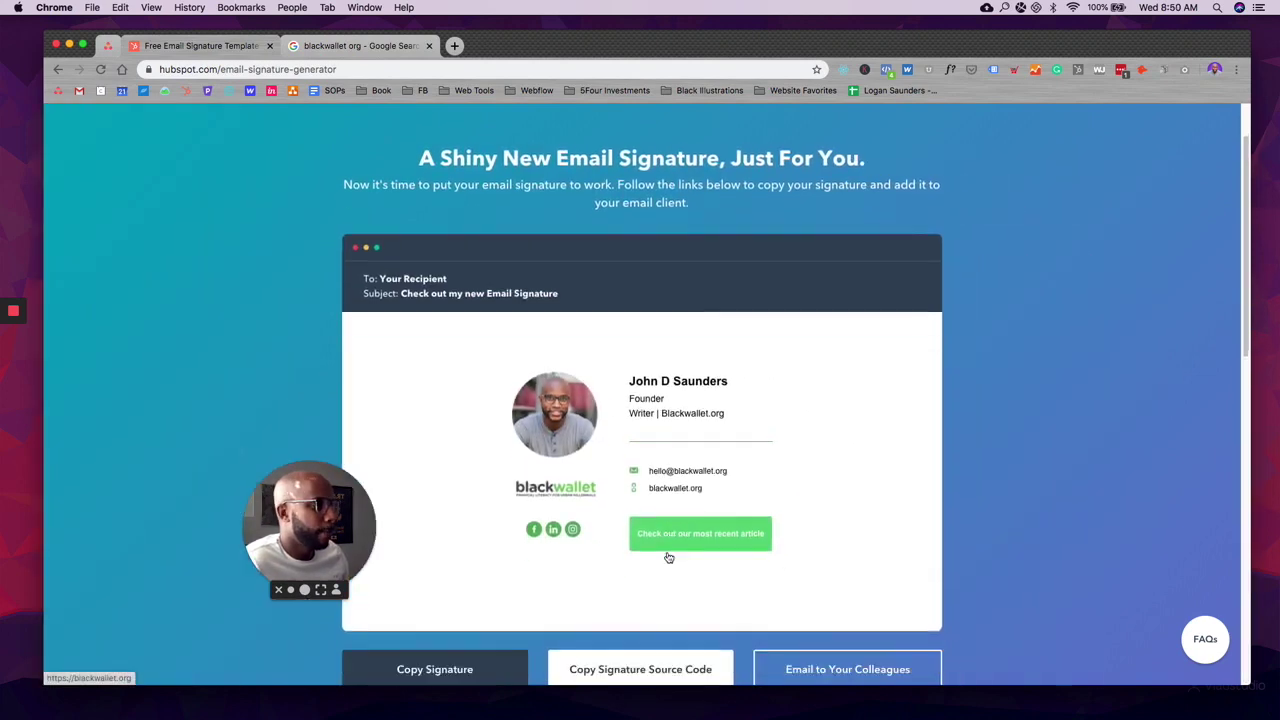
{"action": "scroll", "coordinate": [669, 557], "scroll_direction": "down", "scroll_amount": 3}
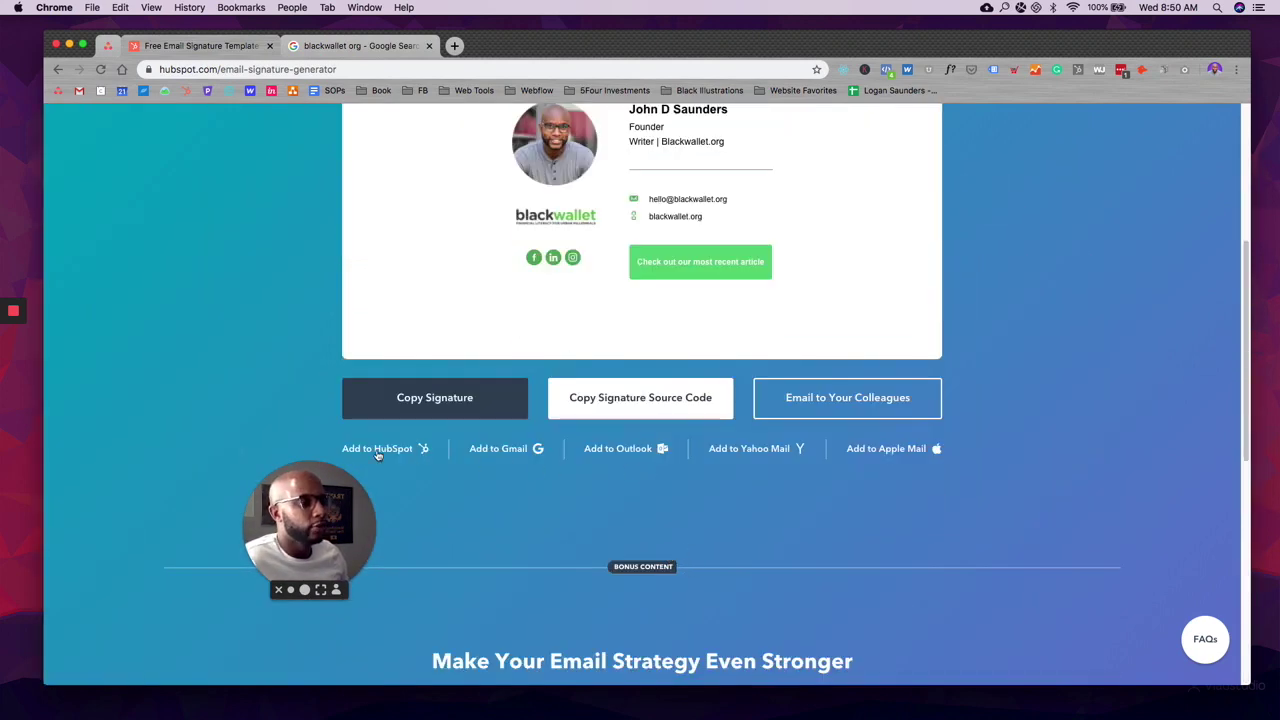
{"action": "left_click_drag", "start_coordinate": [345, 501], "coordinate": [117, 596]}
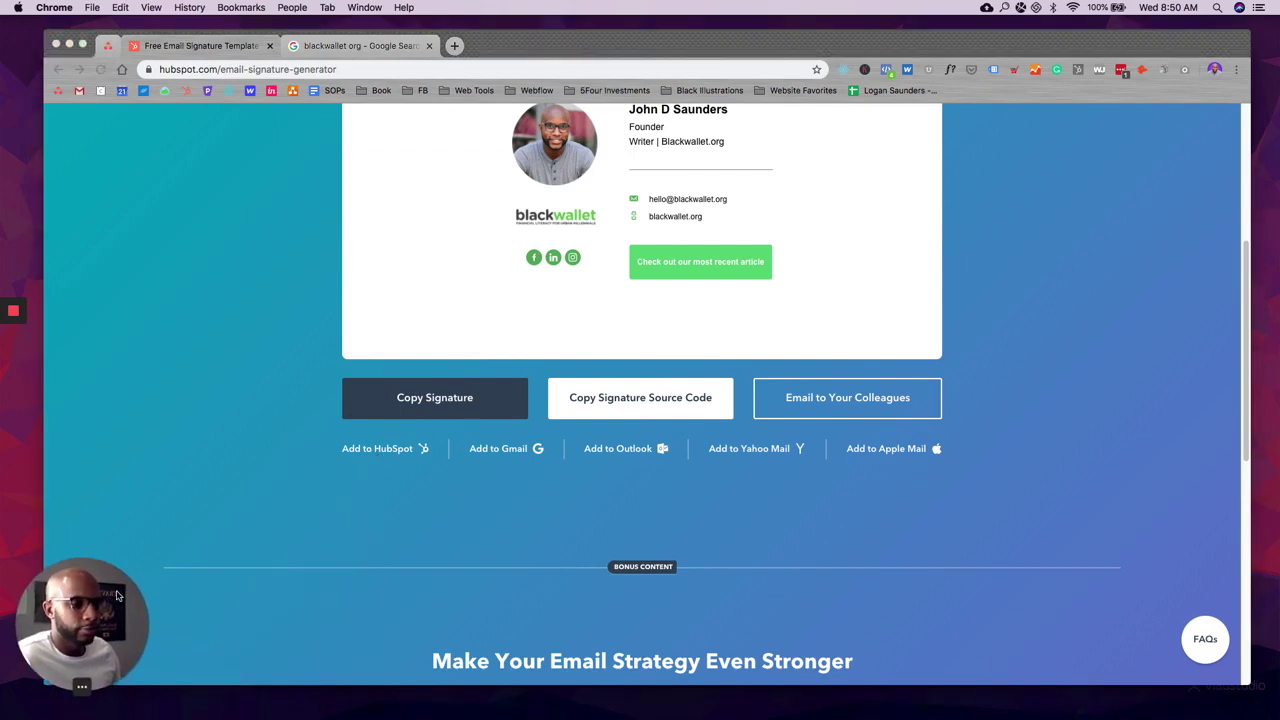
{"action": "left_click", "coordinate": [398, 448]}
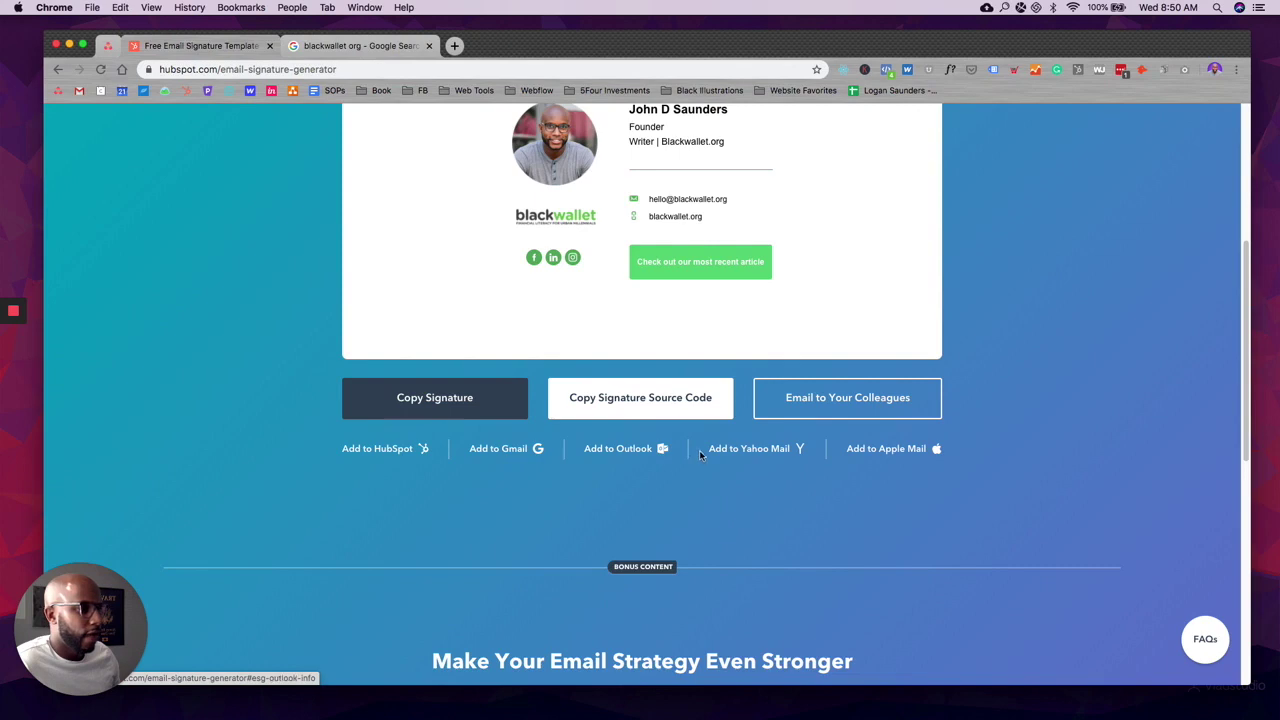
{"action": "left_click", "coordinate": [400, 398]}
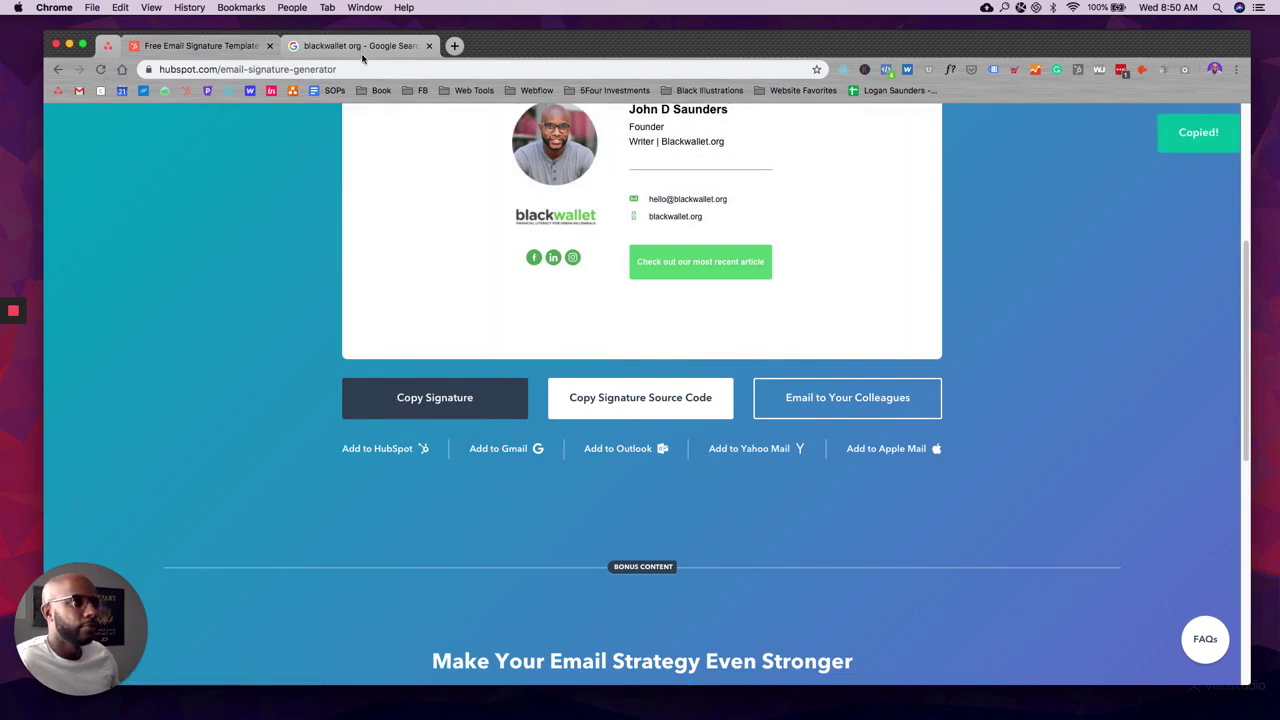
{"action": "left_click", "coordinate": [404, 48]}
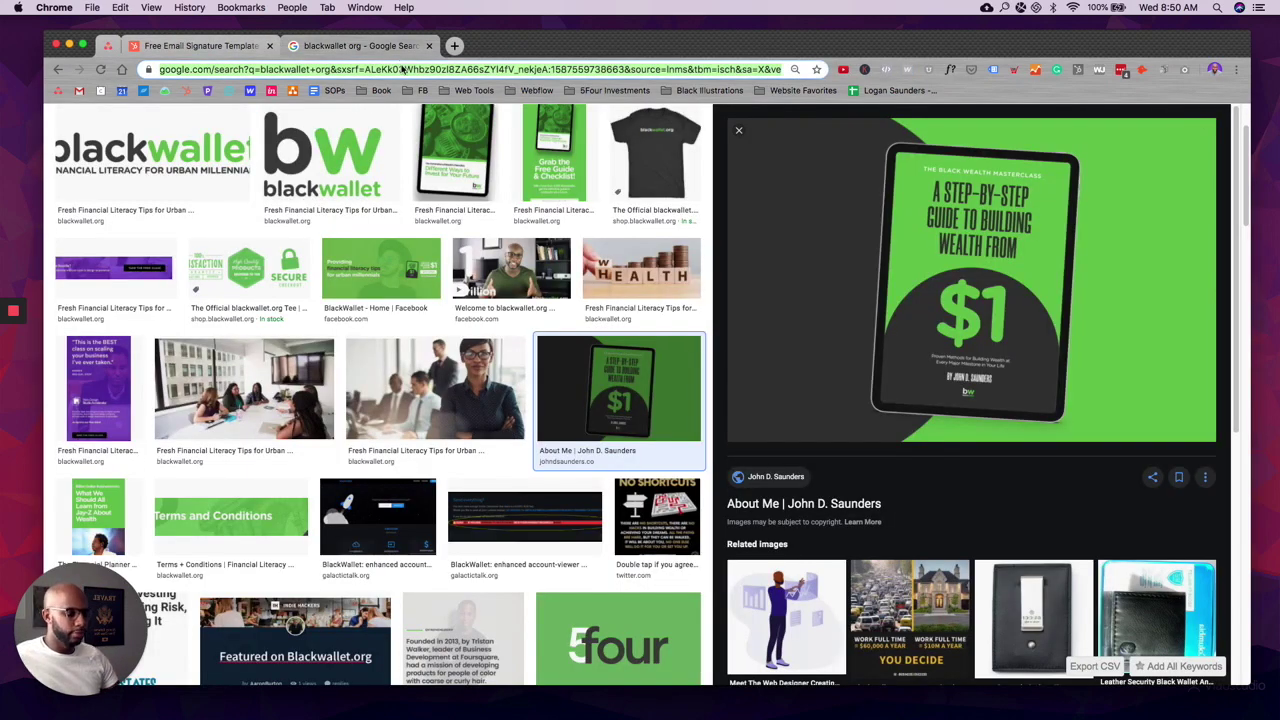
{"action": "type", "text": "gmail.com"}
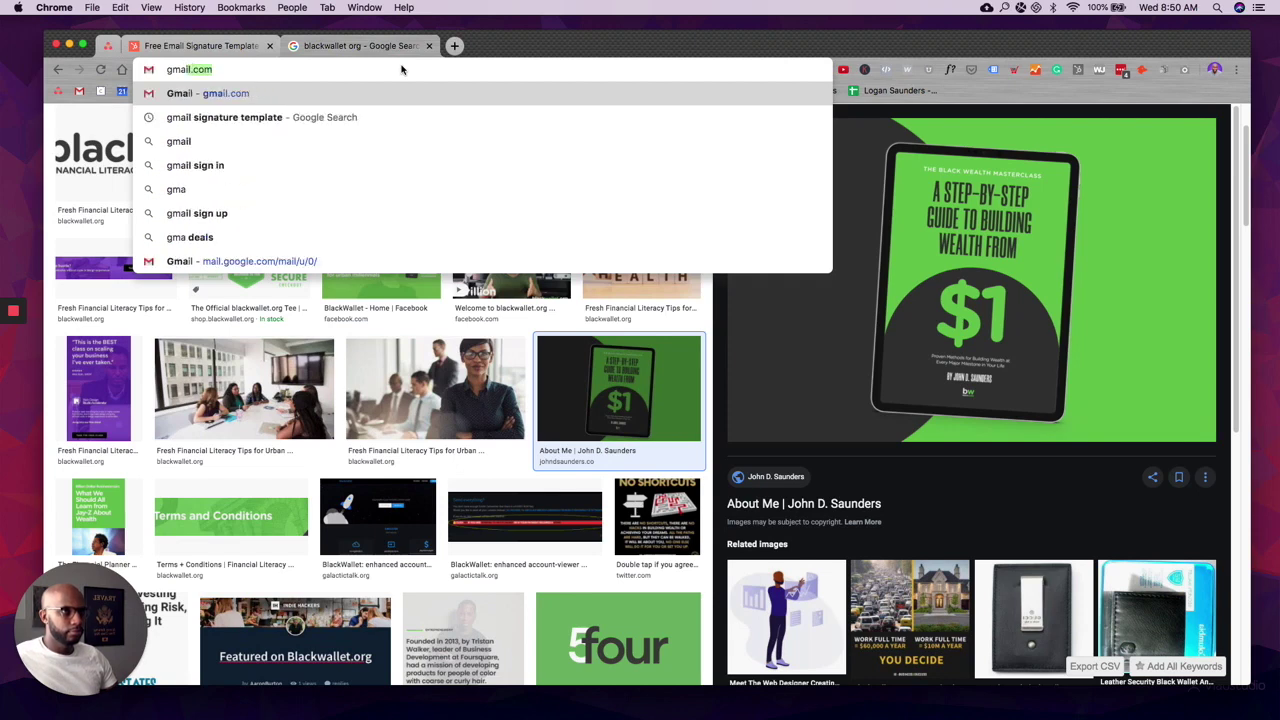
Step: Go to gmail.com and open Gmail's General settings
{"action": "key", "text": "Return"}
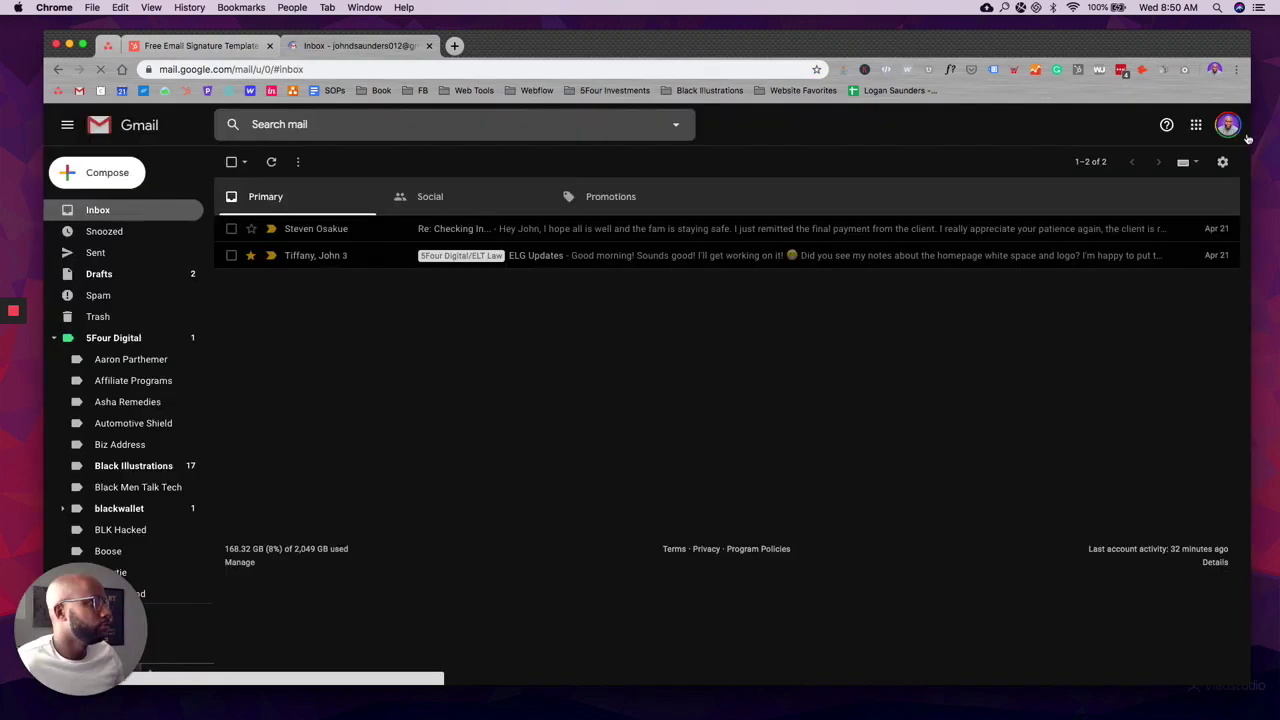
{"action": "left_click", "coordinate": [1222, 161]}
{"action": "left_click", "coordinate": [1180, 240]}
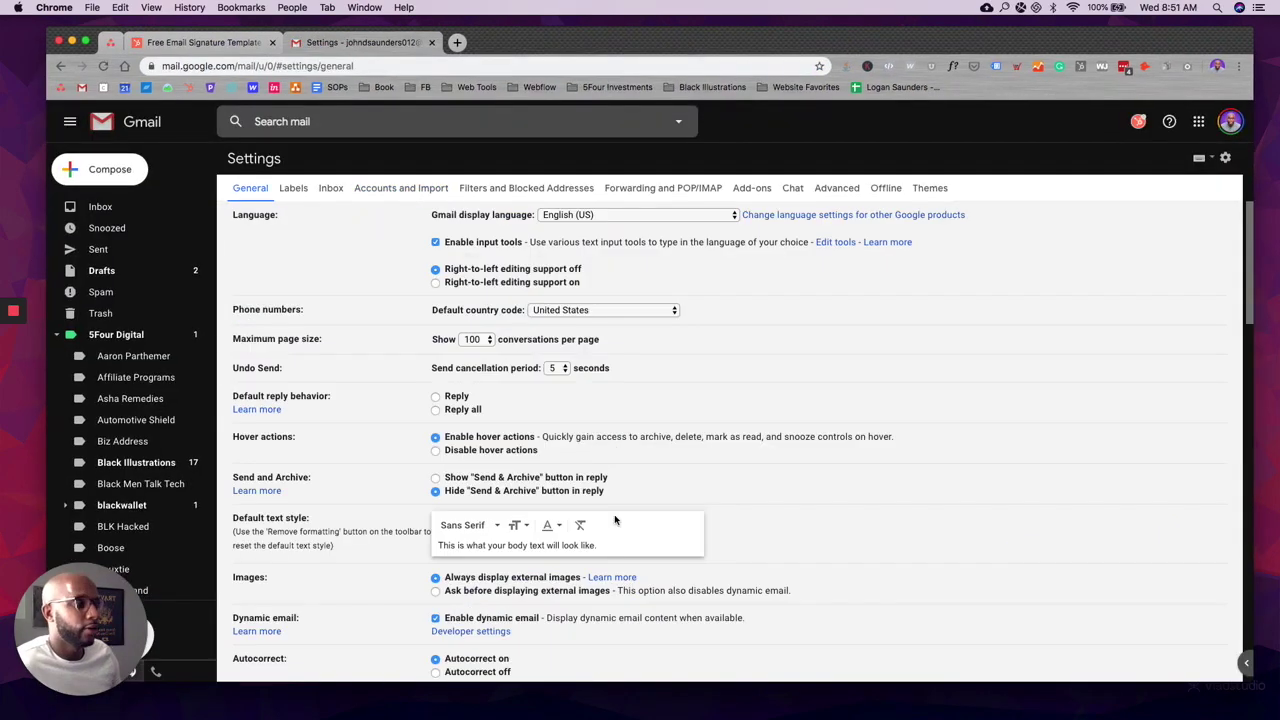
{"action": "scroll", "coordinate": [615, 520], "scroll_direction": "down", "scroll_amount": 10}
{"action": "scroll", "coordinate": [615, 520], "scroll_direction": "down", "scroll_amount": 15}
{"action": "scroll", "coordinate": [609, 483], "scroll_direction": "up", "scroll_amount": 6}
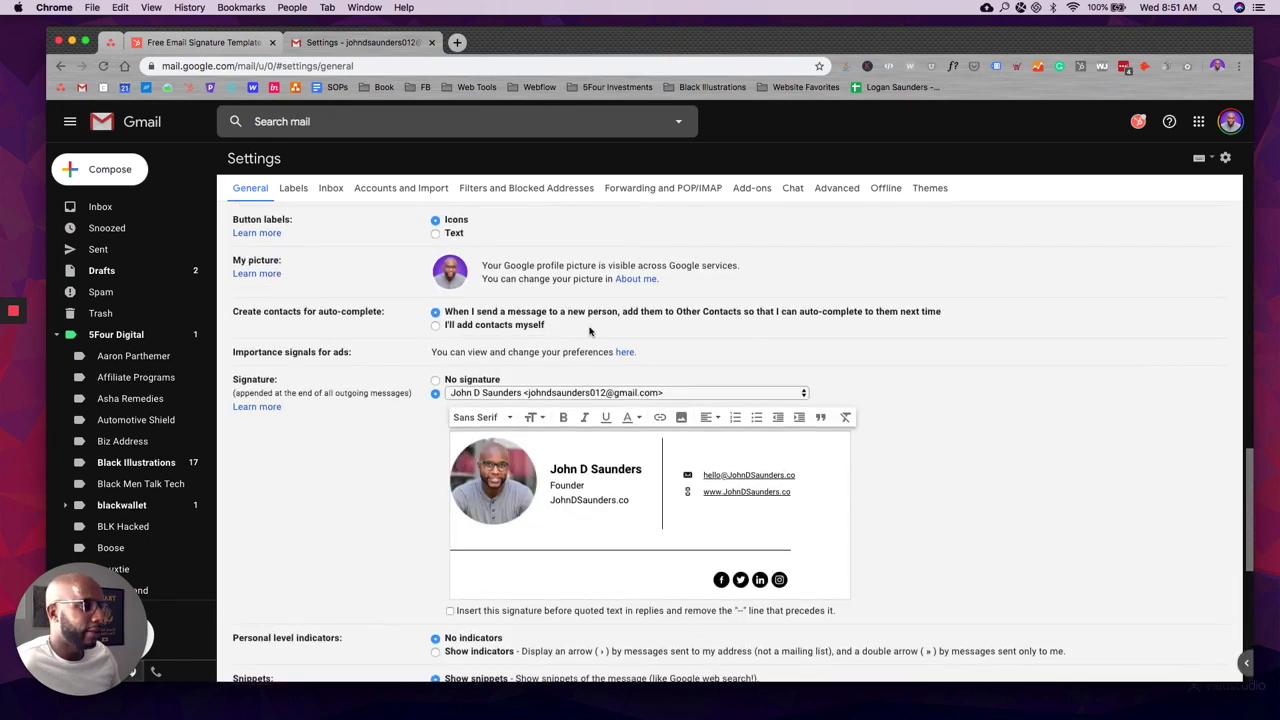
Step: Replace the old Gmail signature with the copied blackwallet signature and save it
{"action": "left_click_drag", "start_coordinate": [812, 585], "coordinate": [411, 461]}
{"action": "key", "text": "super+v"}
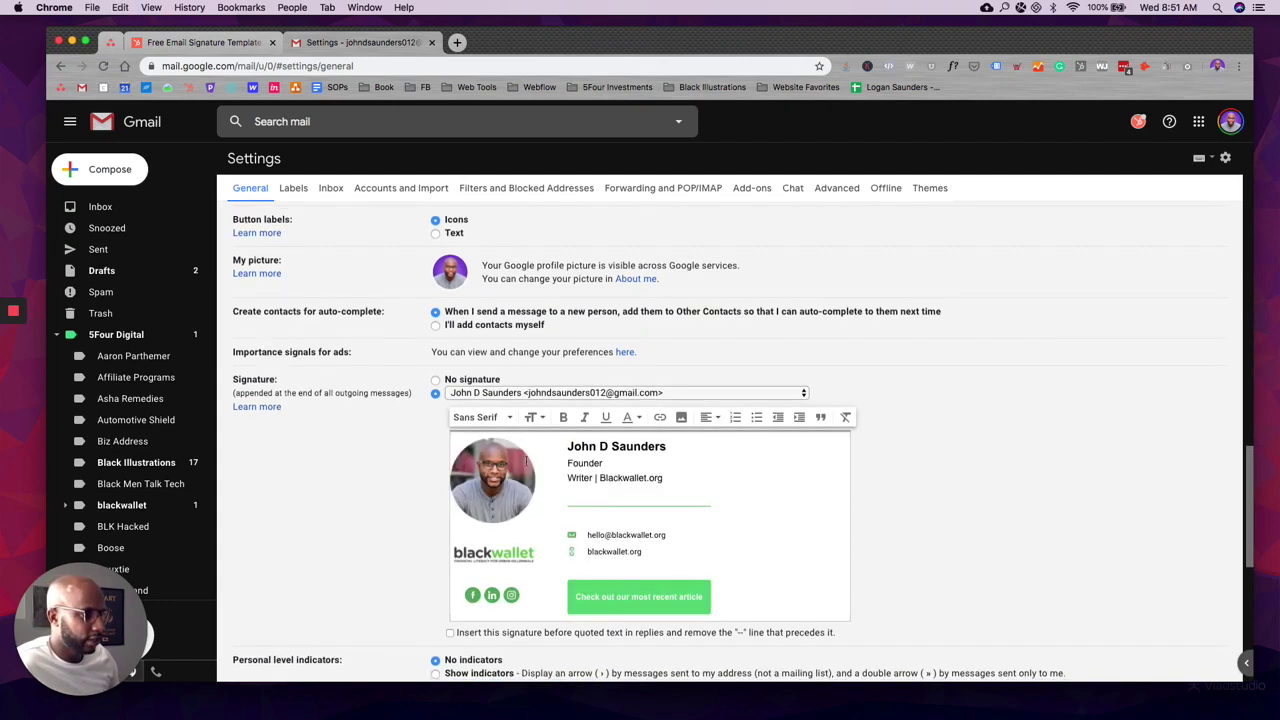
{"action": "scroll", "coordinate": [425, 527], "scroll_direction": "down", "scroll_amount": 5}
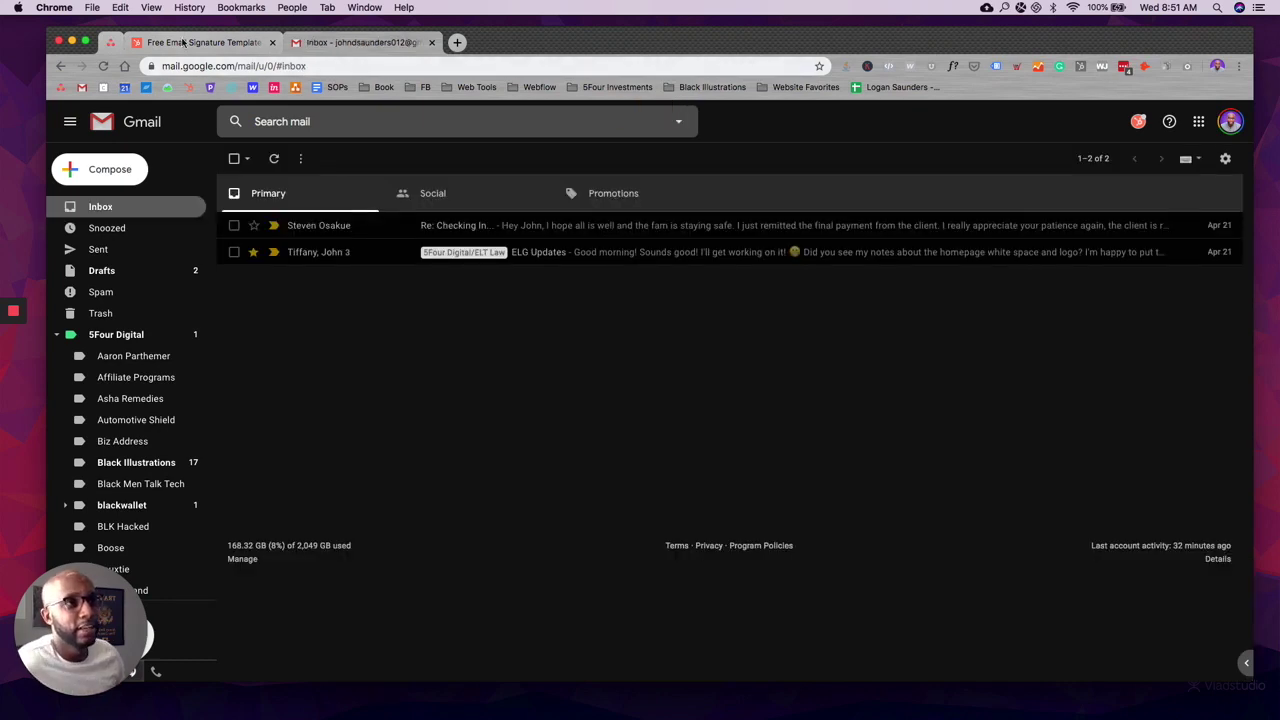
{"action": "left_click", "coordinate": [225, 44]}
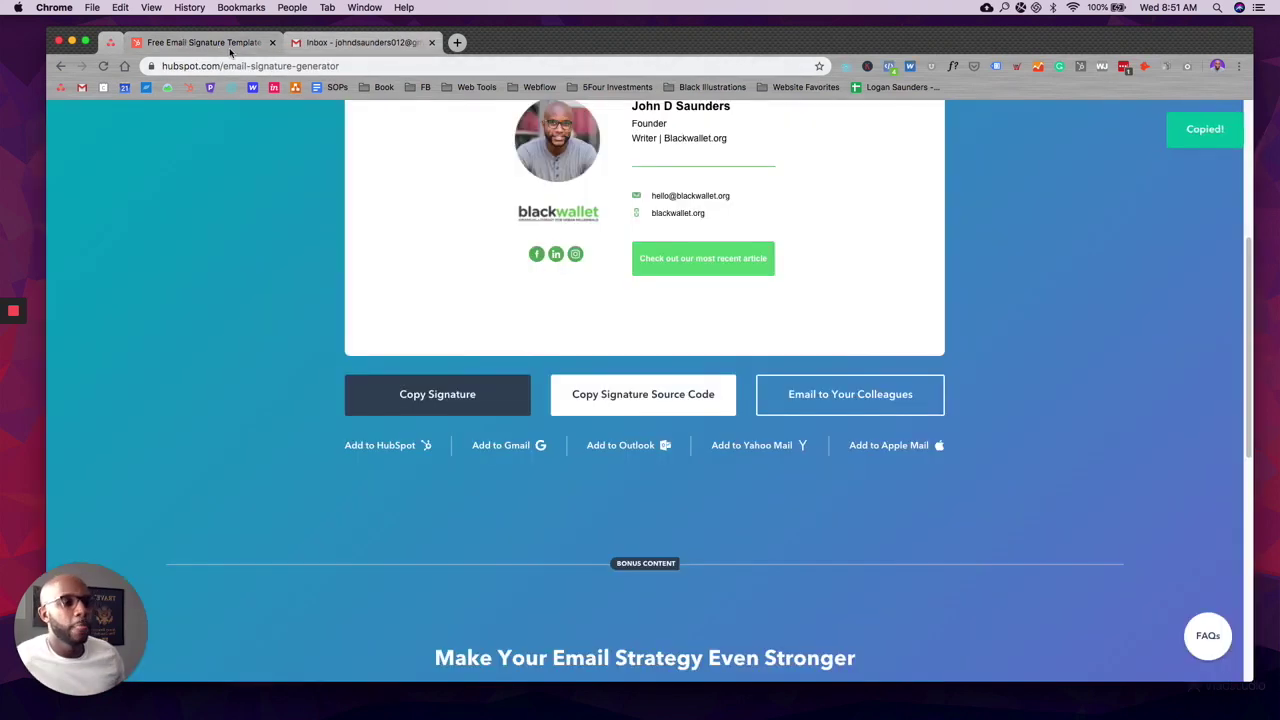